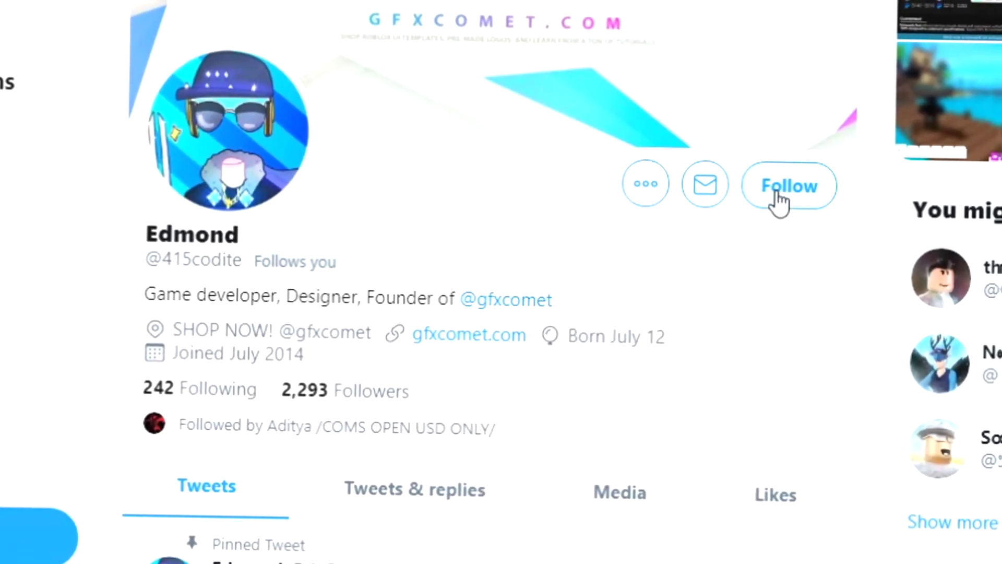
# Step: Follow the GFX Comet founder's profile and the GFX Comet profile, turning on post notifications for both
pyautogui.click(778, 201)
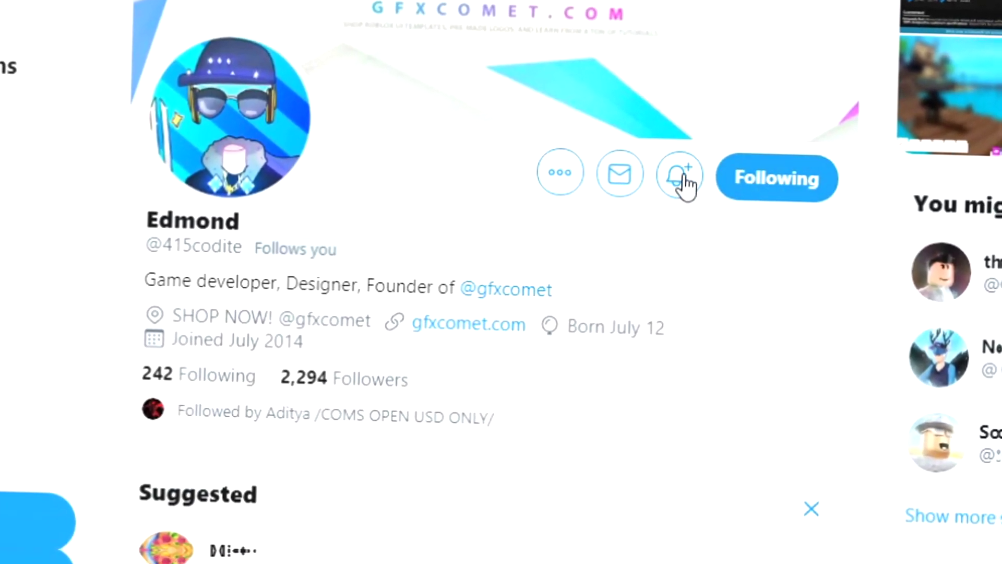
pyautogui.click(681, 177)
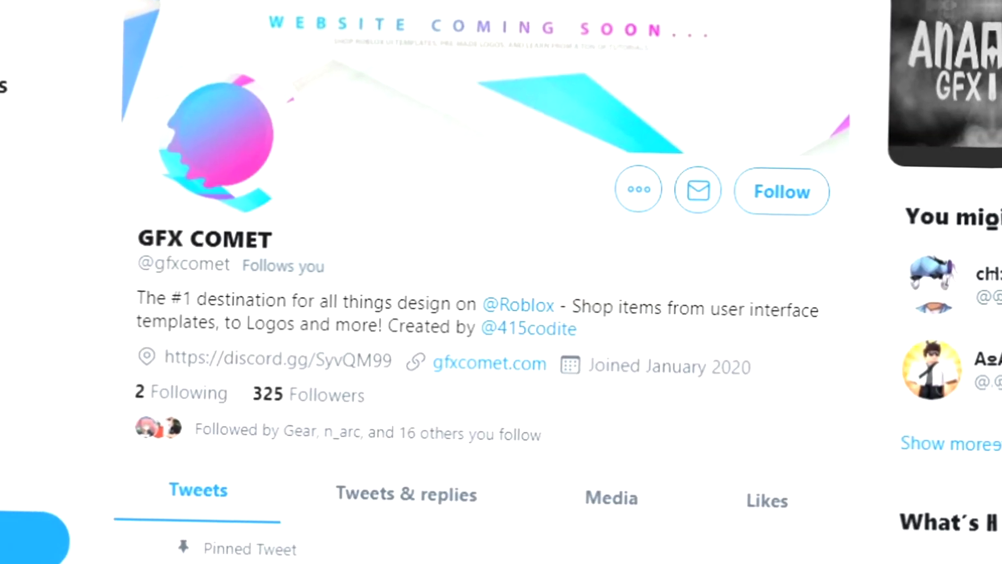
pyautogui.click(800, 194)
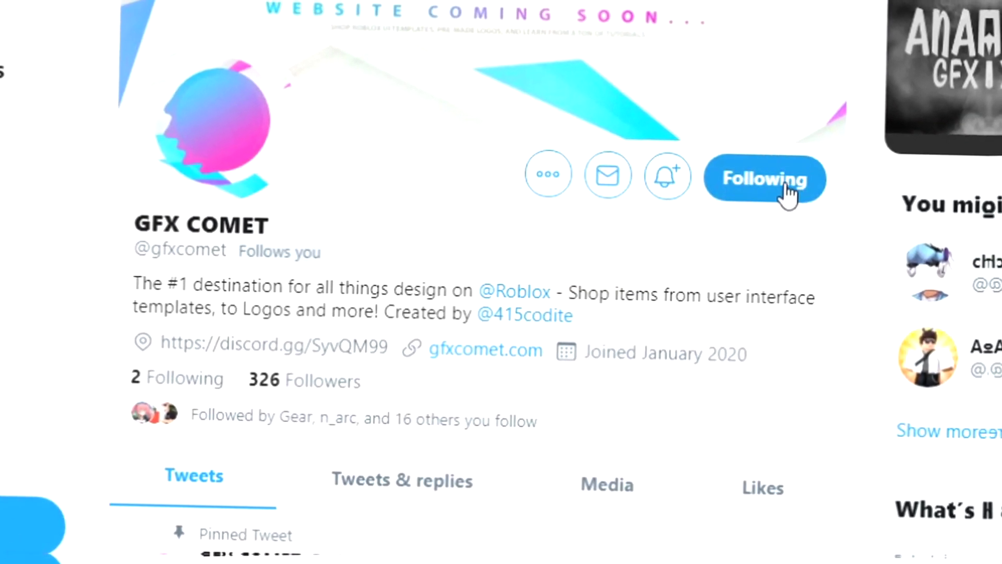
pyautogui.click(667, 183)
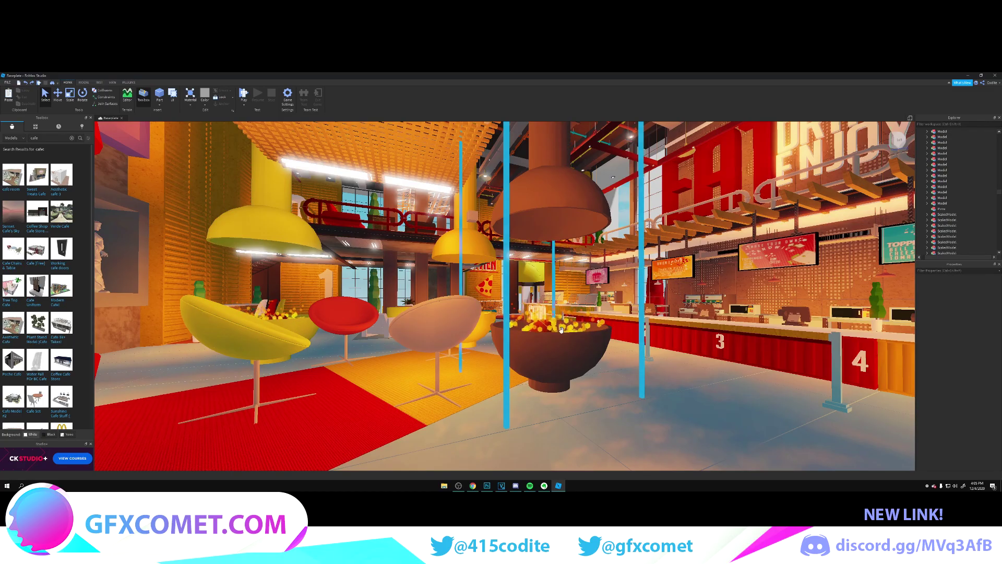
# Step: Switch to Roblox Studio and fly through the café interior to examine its seating, counters, signs and upper floor
pyautogui.scroll(5, 554, 333)
pyautogui.press('w')
pyautogui.moveTo(554, 332); pyautogui.dragTo(549, 332, button='right')
pyautogui.press('w')
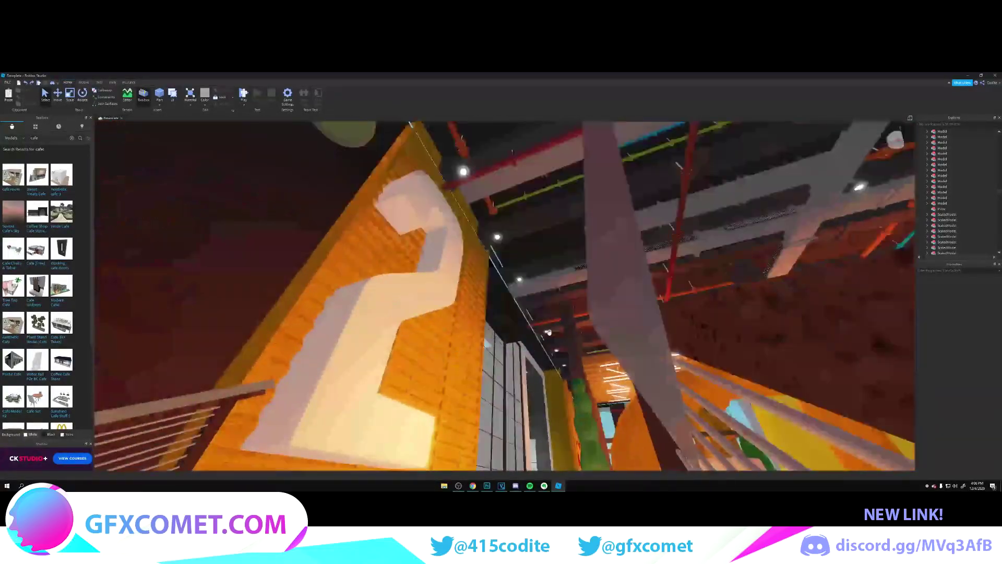
pyautogui.moveTo(549, 332); pyautogui.dragTo(559, 334, button='right')
pyautogui.press('w')
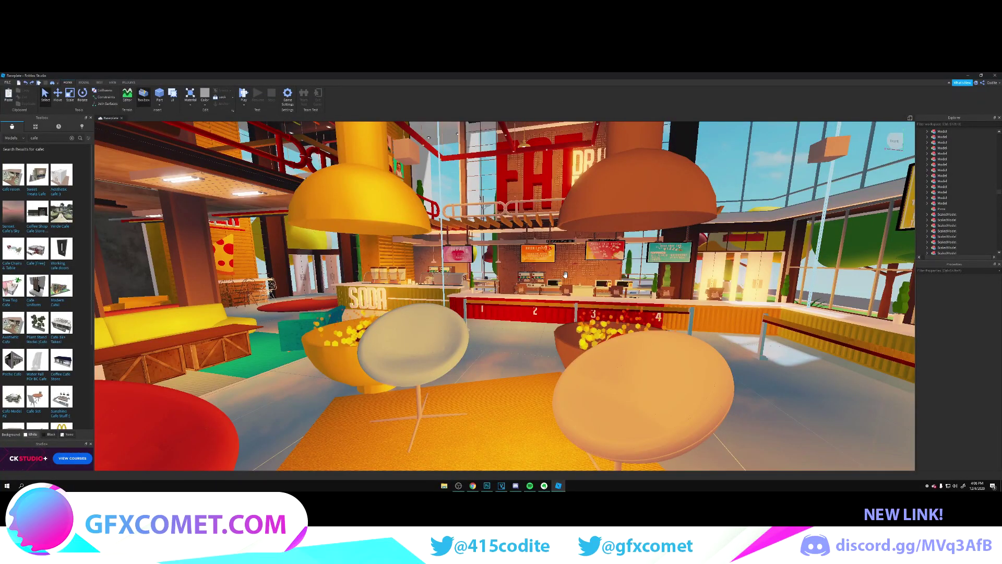
pyautogui.moveTo(566, 275); pyautogui.dragTo(583, 246, button='right')
pyautogui.press('w')
pyautogui.press('s')
pyautogui.press('w')
pyautogui.press('w')
pyautogui.press('a')
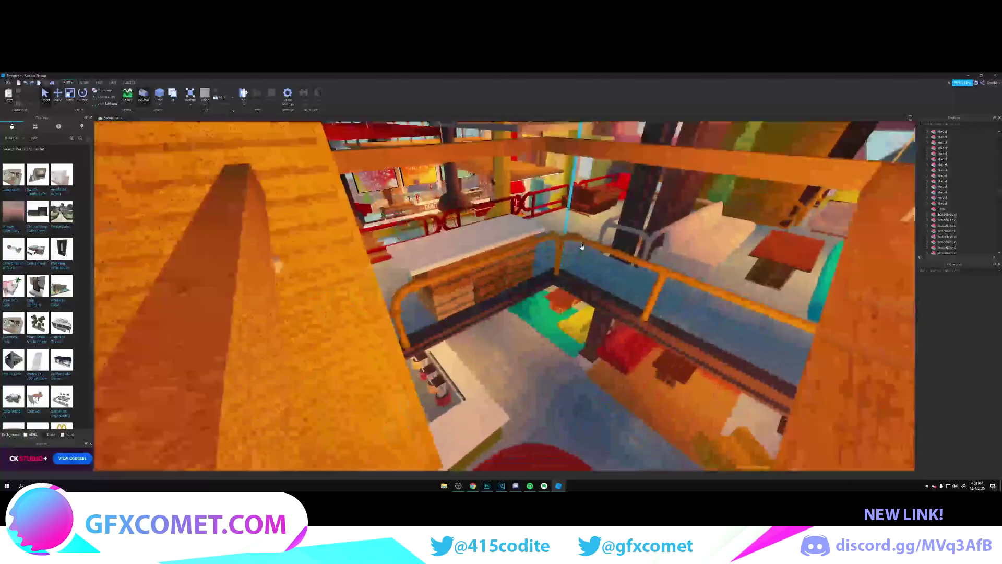
# Step: Select the entire café build in the workspace and group it into one model ready for export
pyautogui.scroll(-10, 583, 246)
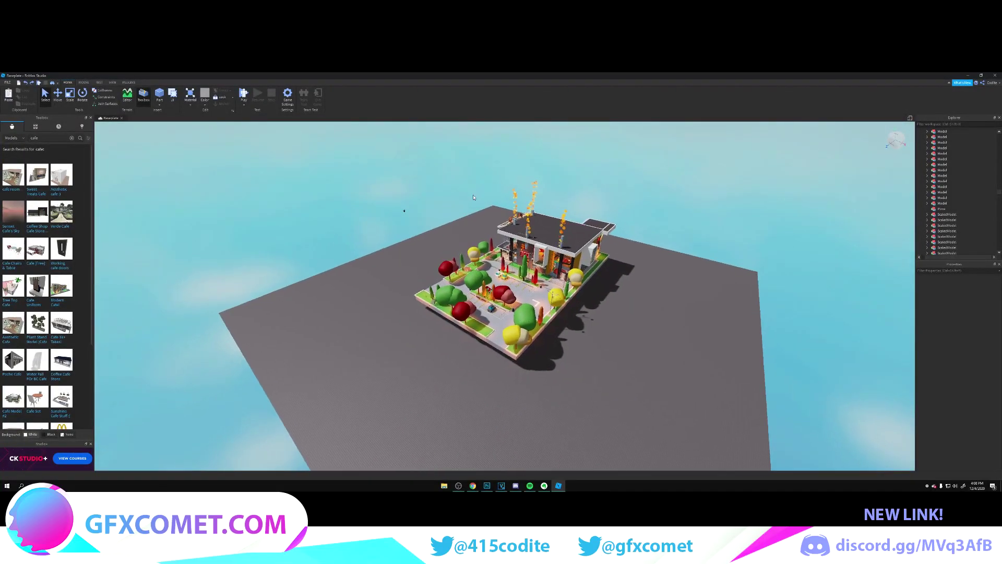
pyautogui.moveTo(474, 197); pyautogui.dragTo(449, 197, button='right')
pyautogui.moveTo(380, 182); pyautogui.dragTo(772, 415)
pyautogui.scroll(10, 943, 203)
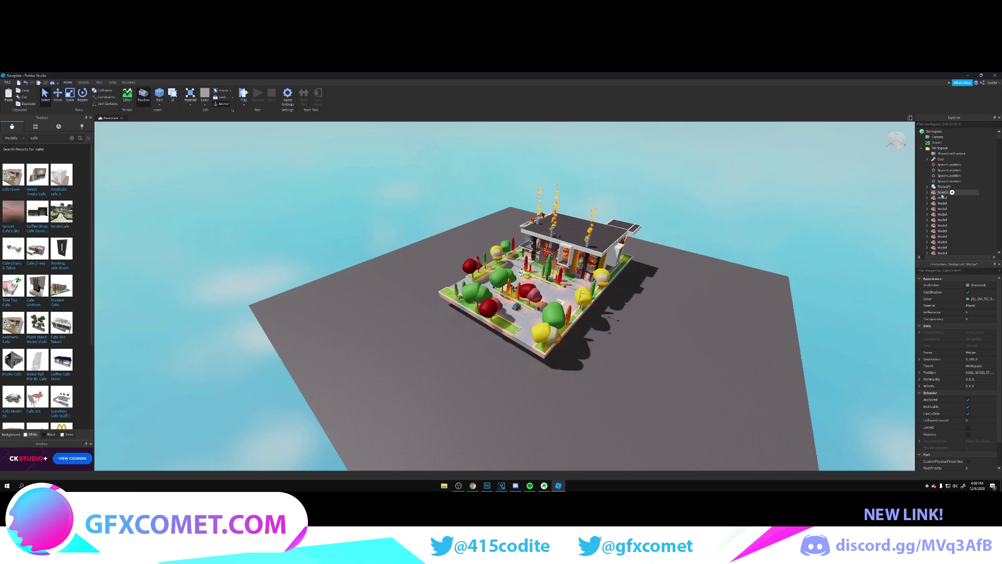
pyautogui.keyDown('shift'); pyautogui.click(943, 192); pyautogui.keyUp('shift')
pyautogui.keyDown('ctrl'); pyautogui.click(943, 159); pyautogui.keyUp('ctrl')
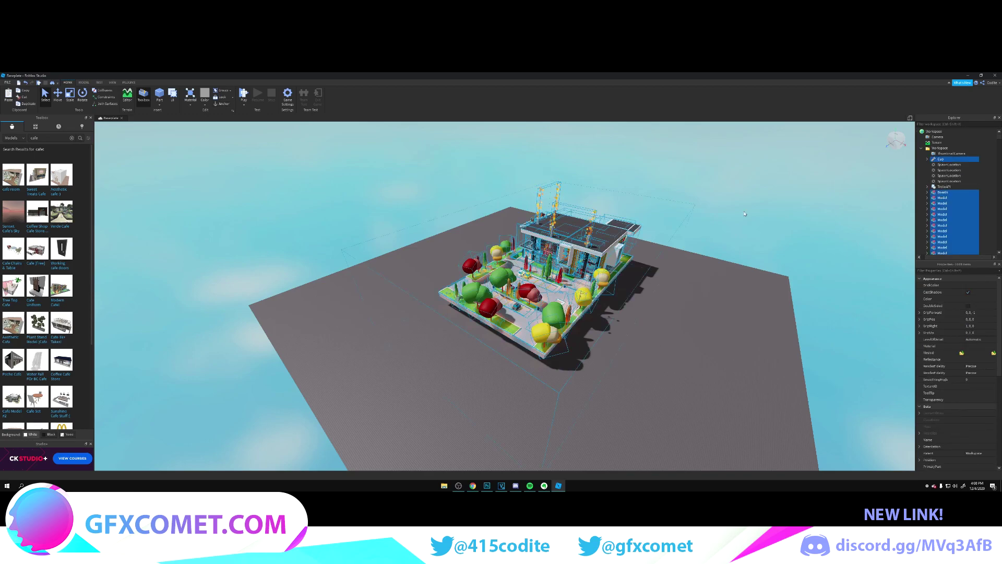
pyautogui.moveTo(647, 237); pyautogui.dragTo(680, 237, button='right')
pyautogui.press('w')
pyautogui.press('d')
pyautogui.press('s')
pyautogui.press('s')
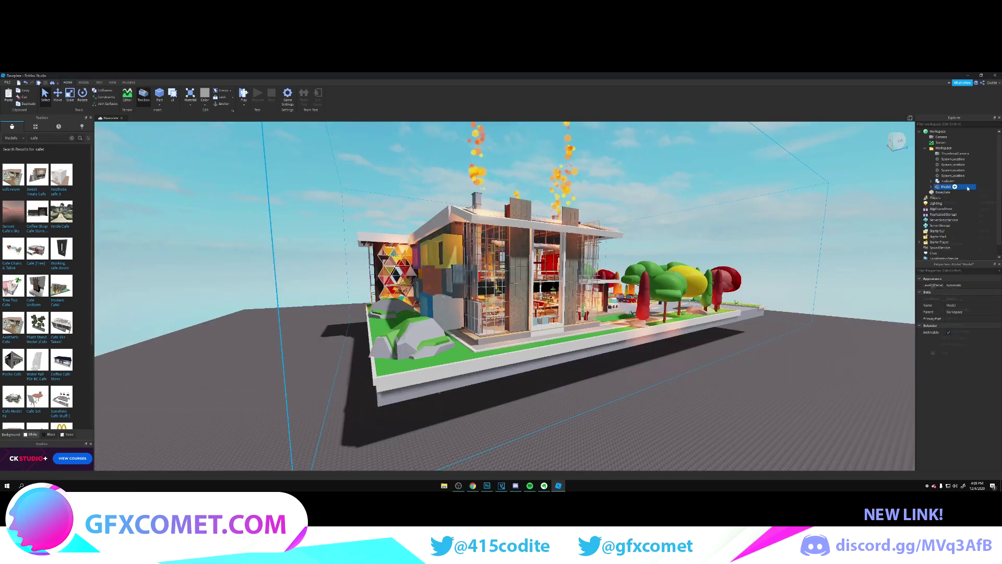
pyautogui.rightClick(966, 187)
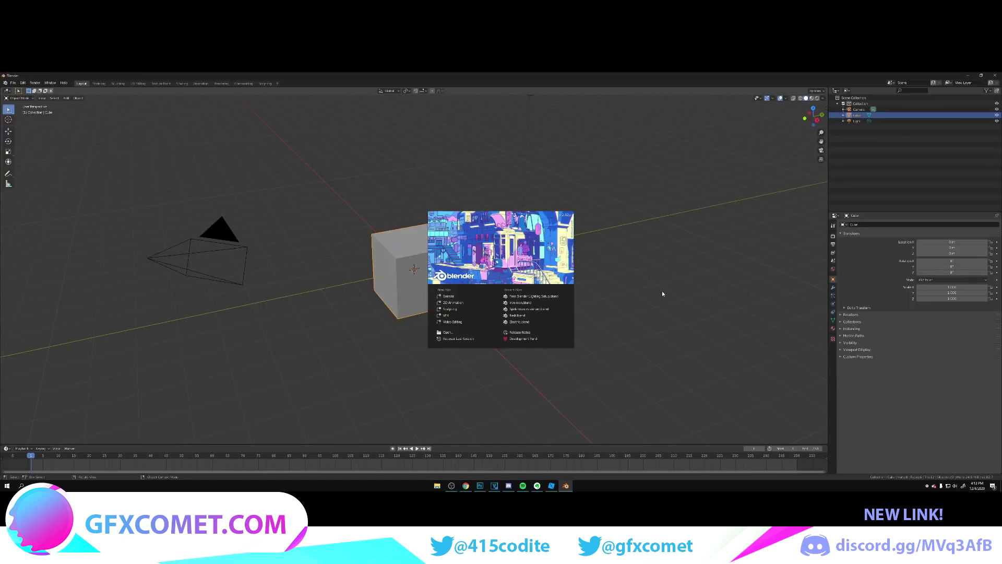
# Step: Switch to Blender, dismiss the splash screen and delete the default cube, camera and light
pyautogui.click(661, 293)
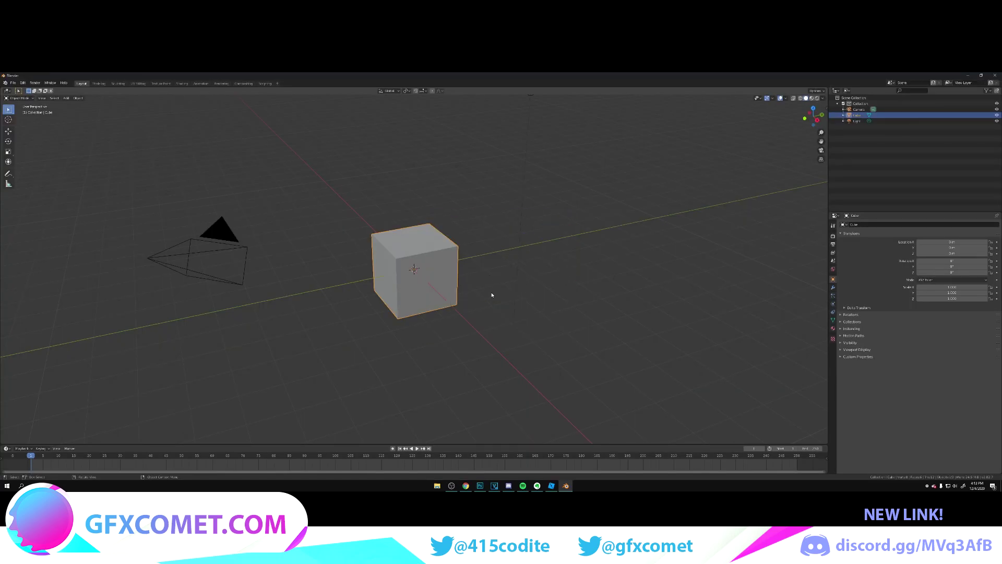
pyautogui.scroll(-3, 491, 295)
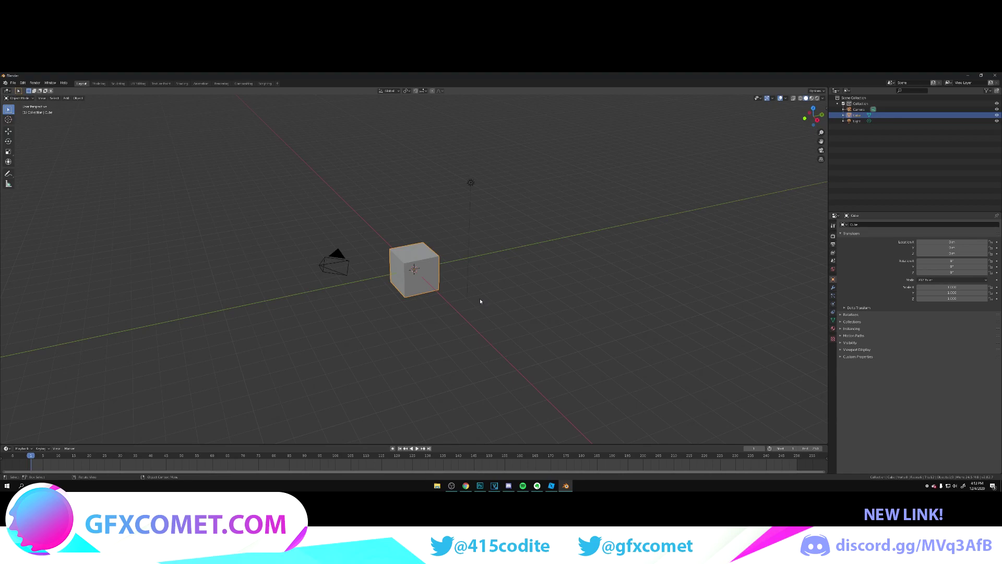
pyautogui.press('a')
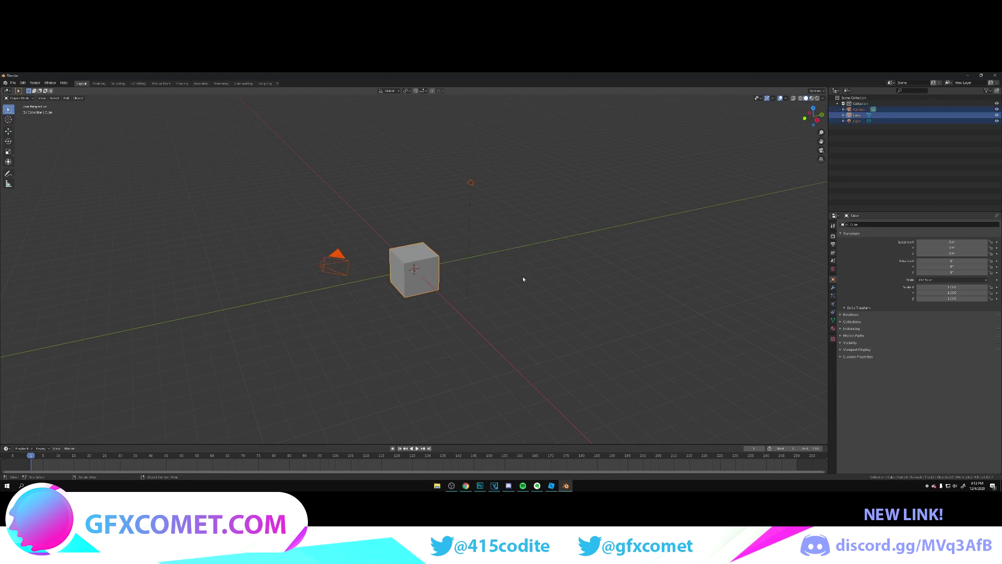
pyautogui.press('x')
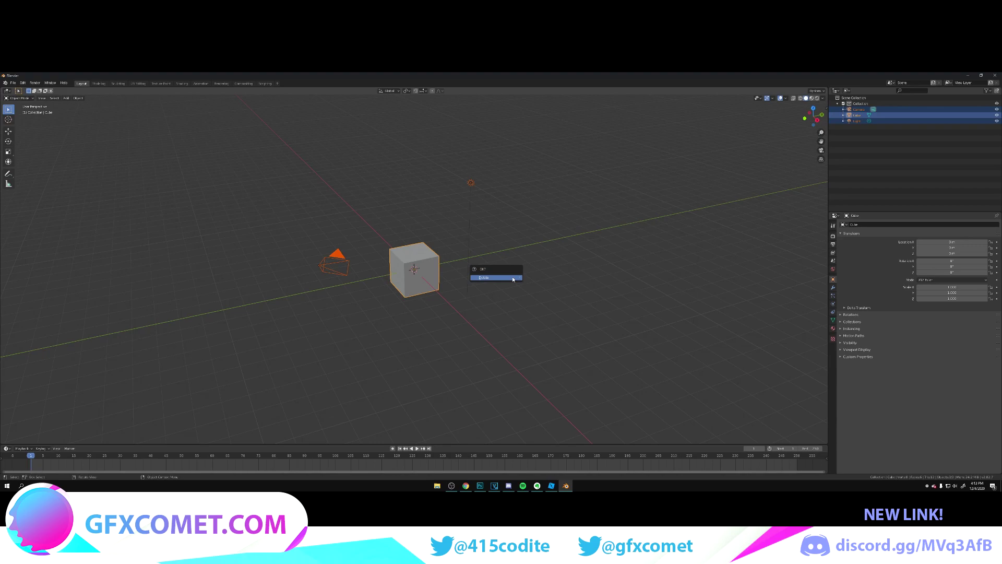
pyautogui.click(491, 277)
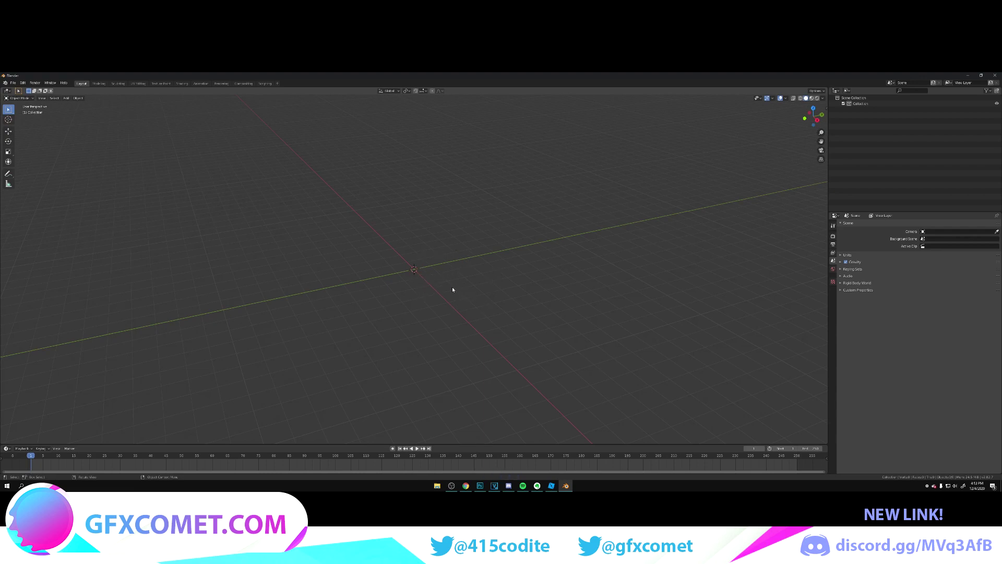
# Step: Orbit, pan and zoom around the empty 3D viewport to examine it from different angles
pyautogui.moveTo(432, 297); pyautogui.dragTo(457, 300, button='middle')
pyautogui.moveTo(431, 307)
pyautogui.keyDown('shift'); pyautogui.mouseDown(button='middle')
pyautogui.moveTo(568, 291)
pyautogui.moveTo(587, 310)
pyautogui.moveTo(365, 331)
pyautogui.moveTo(440, 315)
pyautogui.mouseUp(button='middle'); pyautogui.keyUp('shift')
pyautogui.scroll(3, 481, 330)
pyautogui.scroll(-5, 463, 331)
pyautogui.scroll(6, 463, 330)
pyautogui.scroll(-7, 462, 329)
pyautogui.scroll(1, 461, 328)
pyautogui.moveTo(463, 329); pyautogui.dragTo(539, 310, button='middle')
# Step: Review the available render engines in the render properties, keeping Eevee
pyautogui.click(833, 237)
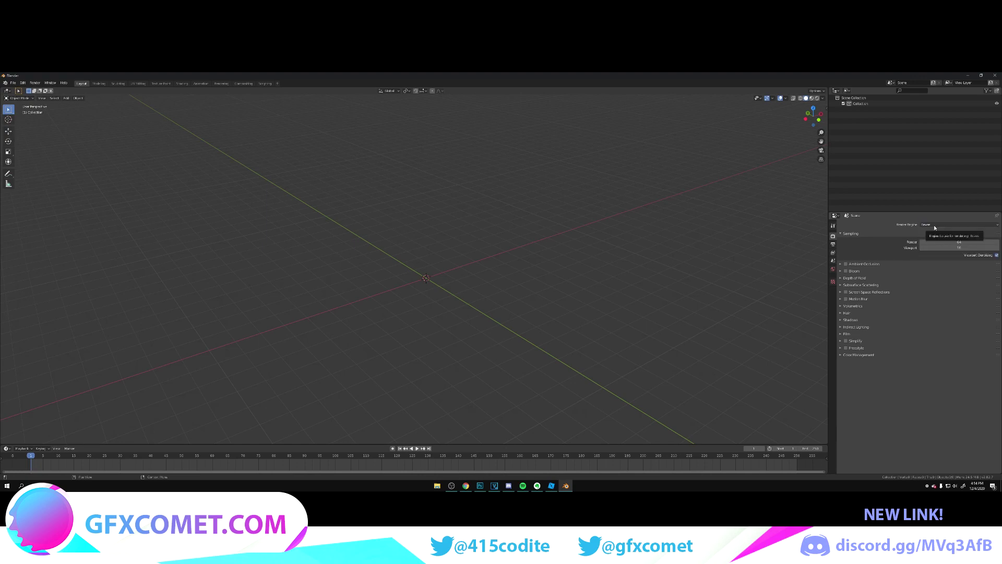
pyautogui.click(935, 225)
pyautogui.click(935, 228)
pyautogui.click(933, 227)
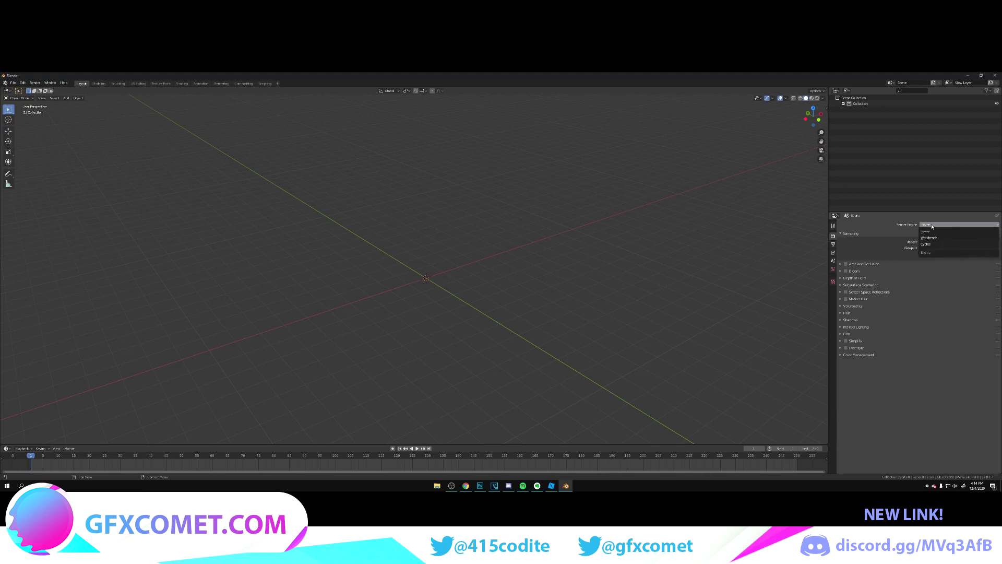
pyautogui.click(932, 226)
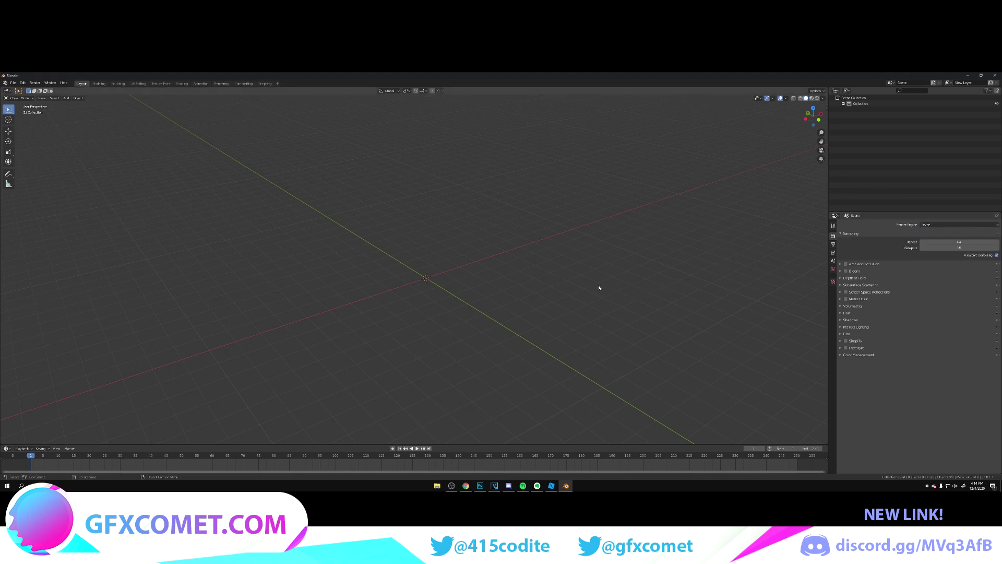
# Step: Import the exported café model into the empty scene
pyautogui.moveTo(599, 288); pyautogui.dragTo(596, 237, button='middle')
pyautogui.click(13, 83)
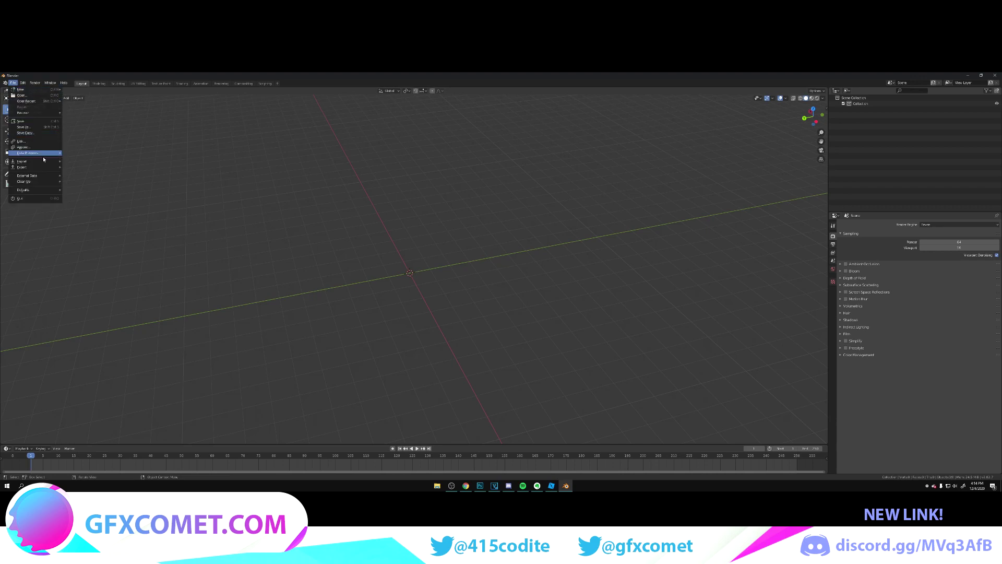
pyautogui.moveTo(48, 163)
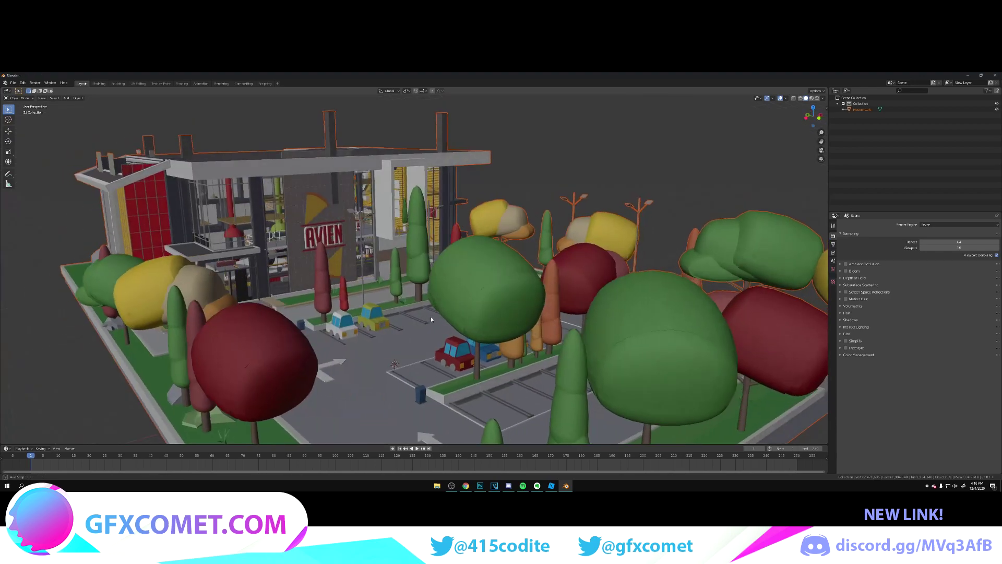
# Step: Examine the imported café by flying from the parking lot through the front wall into the interior seating area
pyautogui.moveTo(431, 316); pyautogui.dragTo(425, 290, button='middle')
pyautogui.scroll(6, 391, 313)
pyautogui.keyDown('shift'); pyautogui.moveTo(327, 274); pyautogui.dragTo(445, 299, button='middle'); pyautogui.keyUp('shift')
pyautogui.scroll(6, 446, 299)
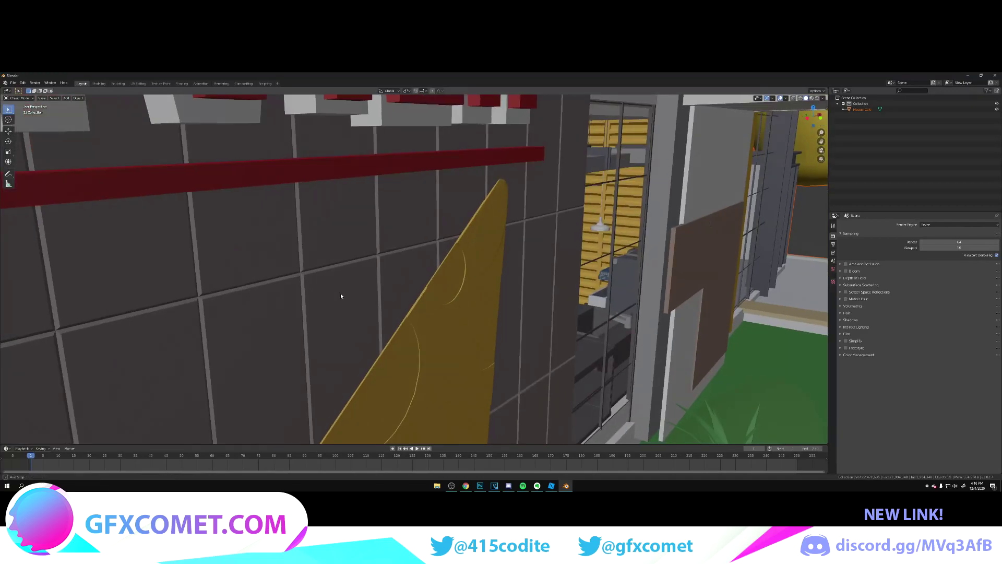
pyautogui.moveTo(340, 295); pyautogui.dragTo(427, 295, button='middle')
pyautogui.hotkey('shift', '`')
pyautogui.press('w')
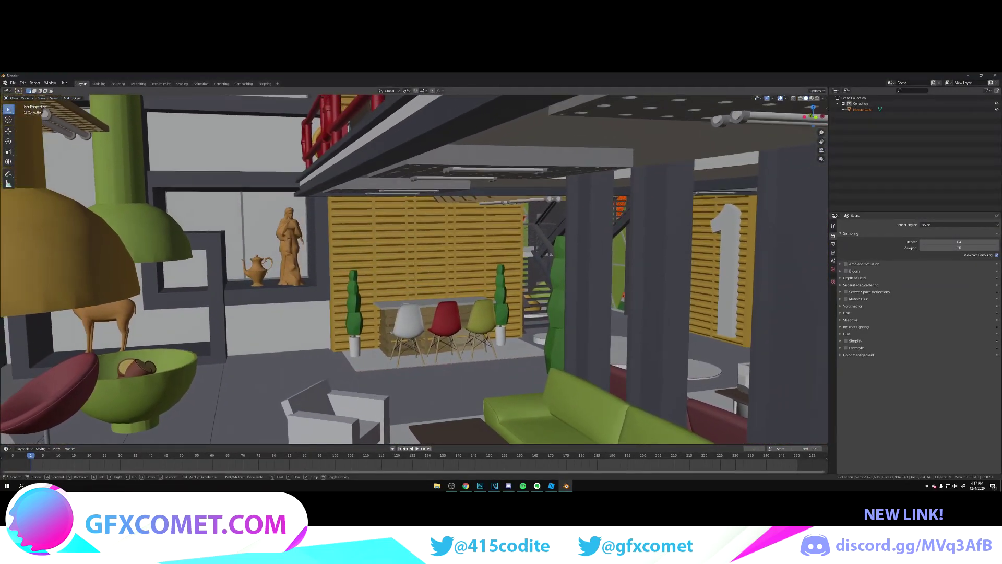
pyautogui.press('s')
pyautogui.press('w')
pyautogui.press('s')
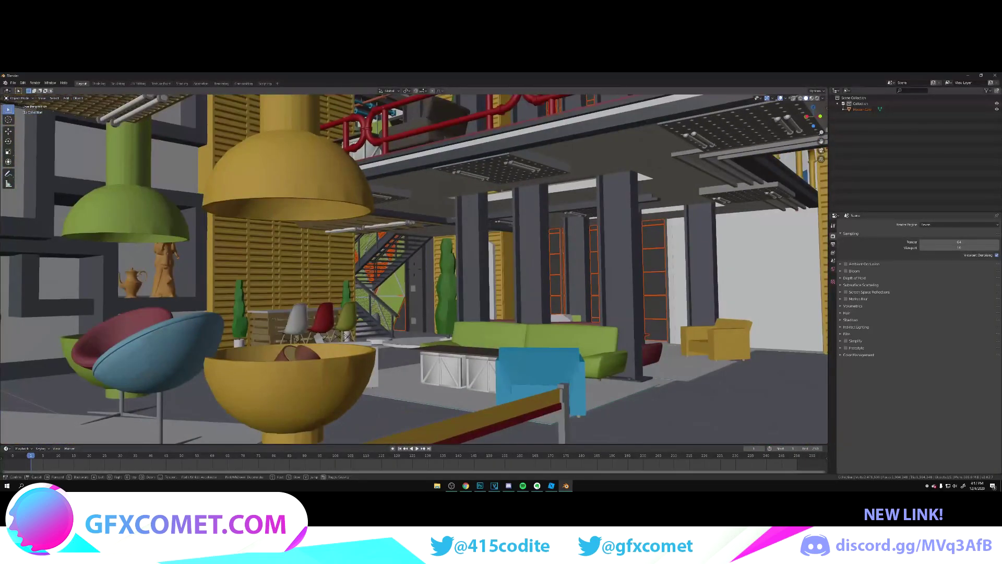
pyautogui.click(415, 271)
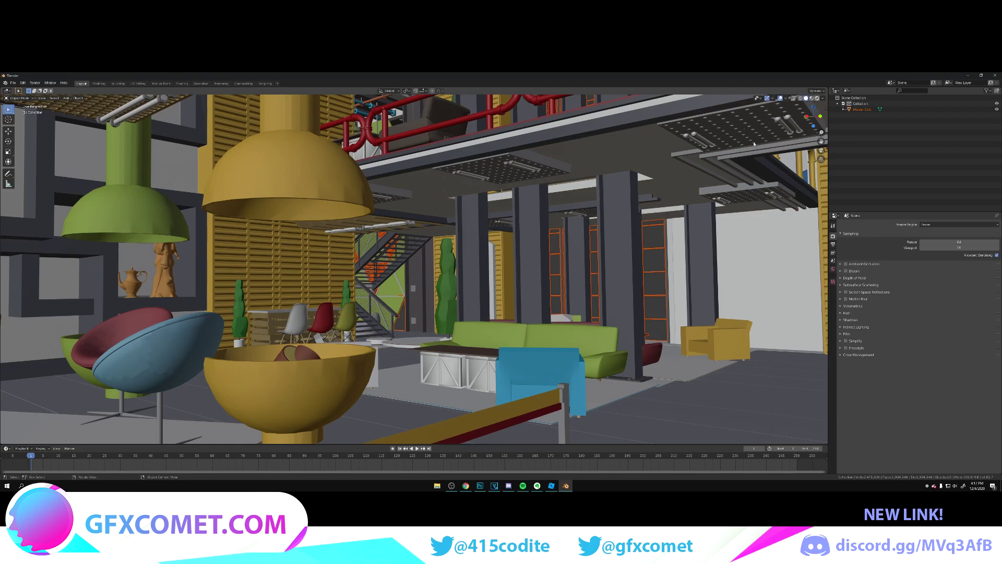
# Step: Compare the café interior in Rendered and Material Preview shading with the model selected
pyautogui.click(817, 98)
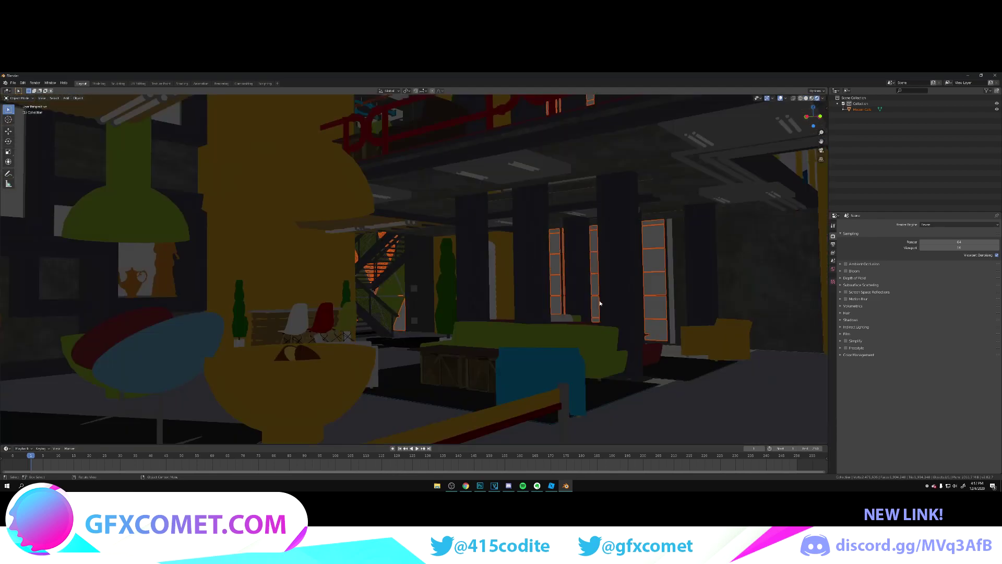
pyautogui.click(594, 307)
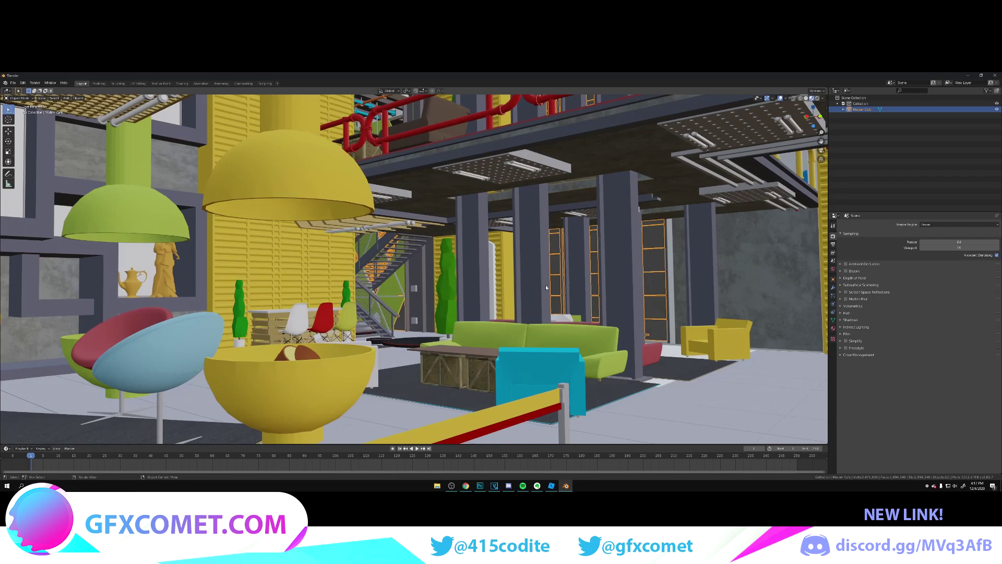
pyautogui.moveTo(546, 288); pyautogui.dragTo(573, 297, button='middle')
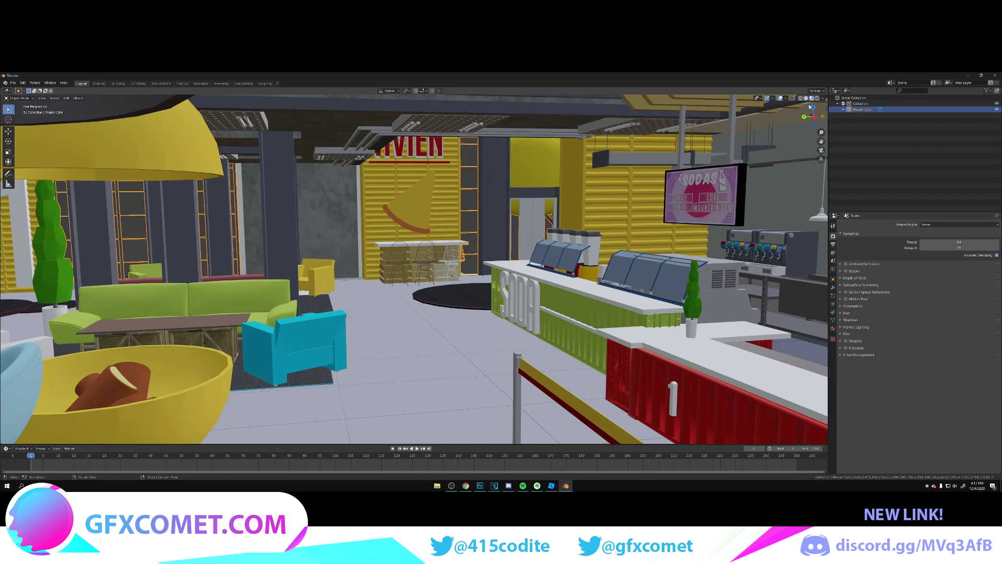
# Step: Switch to Rendered shading and frame the interior across the hanging lamps and bowl tables towards the counters, with nothing selected
pyautogui.click(817, 99)
pyautogui.hotkey('shift', '`')
pyautogui.press('w')
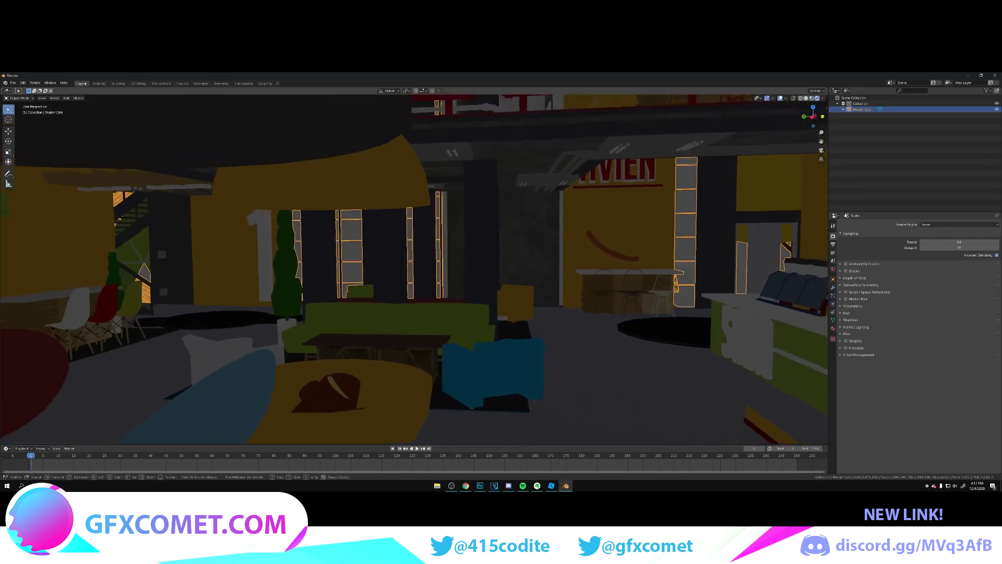
pyautogui.press('w')
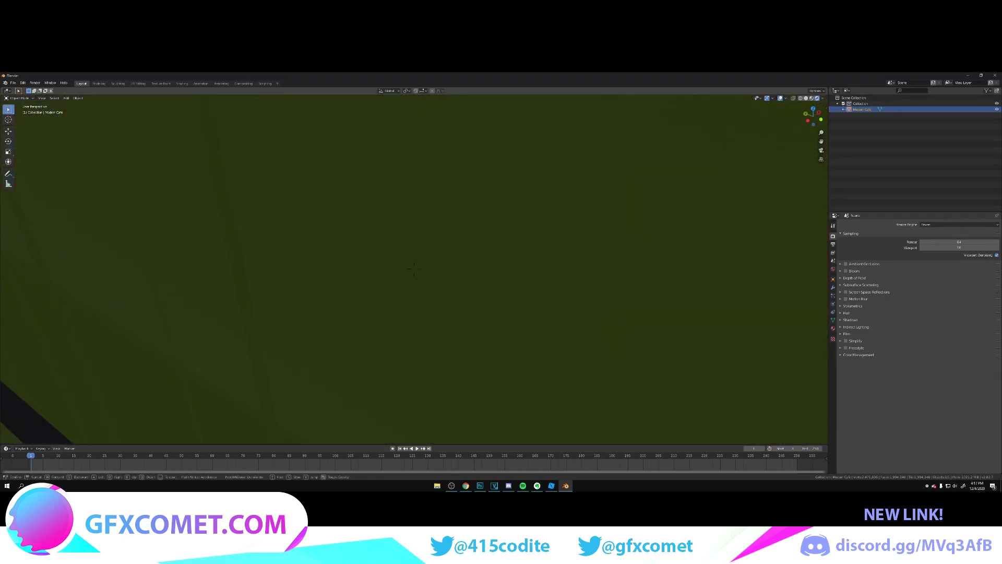
pyautogui.press('w')
pyautogui.press('e')
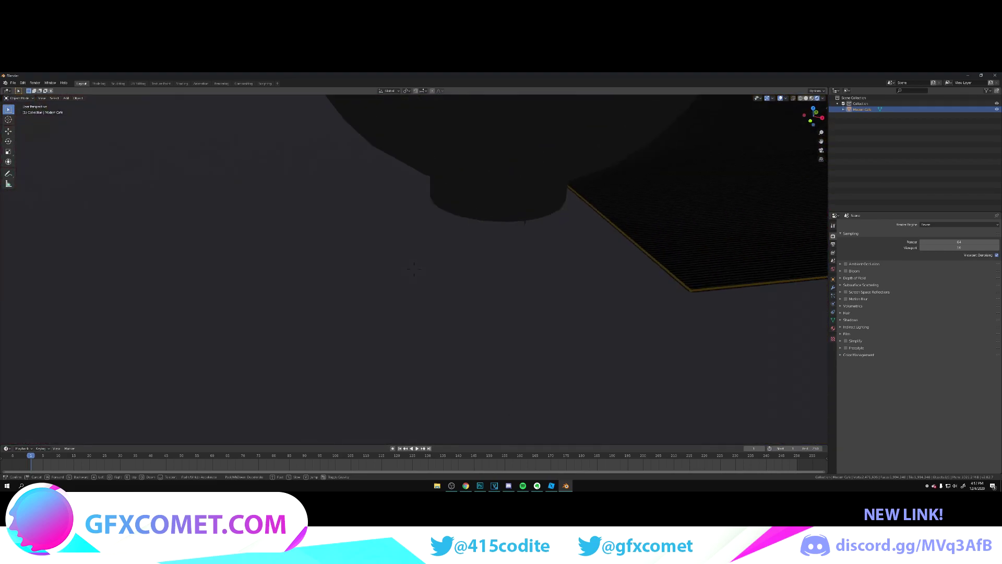
pyautogui.press('d')
pyautogui.press('w')
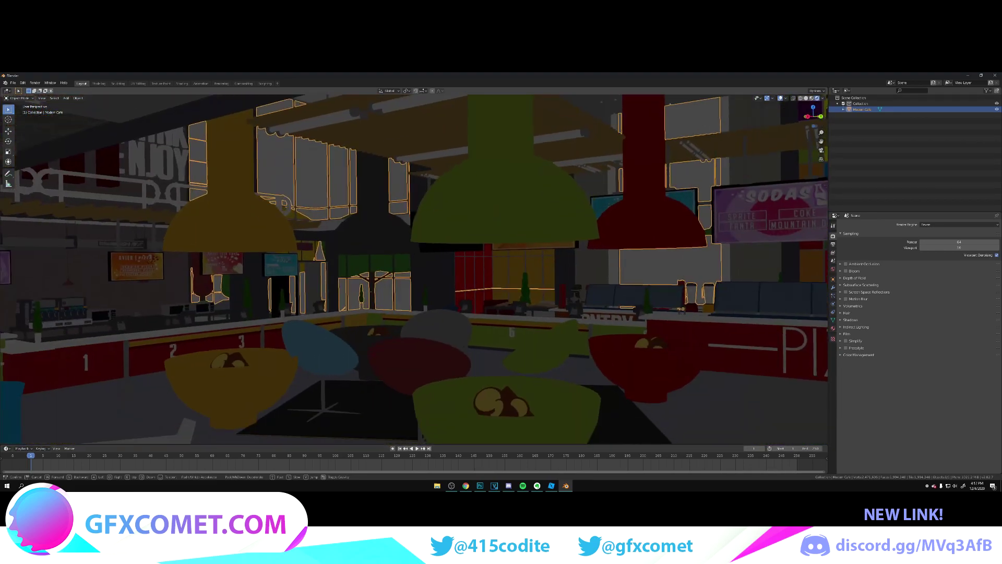
pyautogui.press('e')
pyautogui.press('w')
pyautogui.press('Escape')
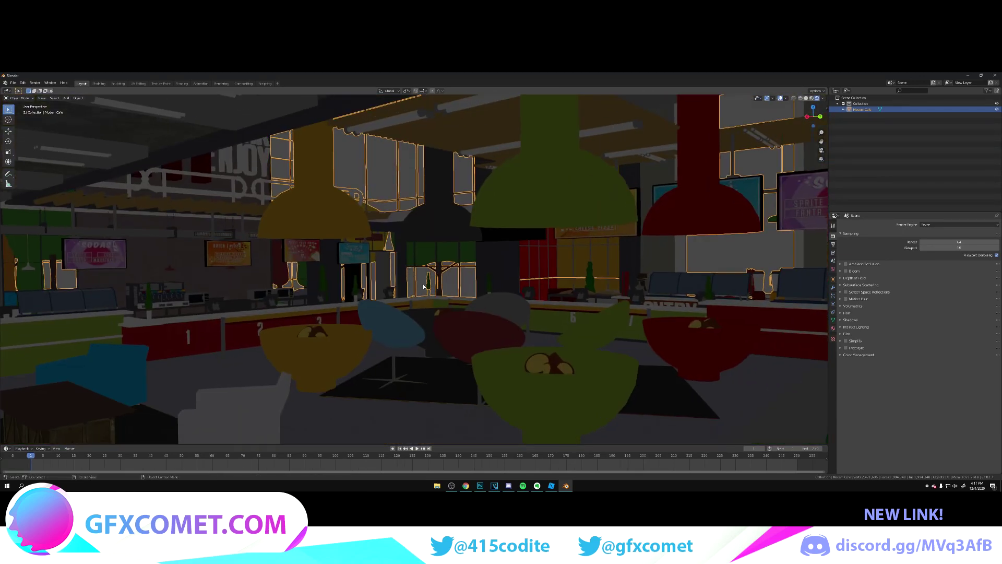
pyautogui.hotkey('alt', 'a')
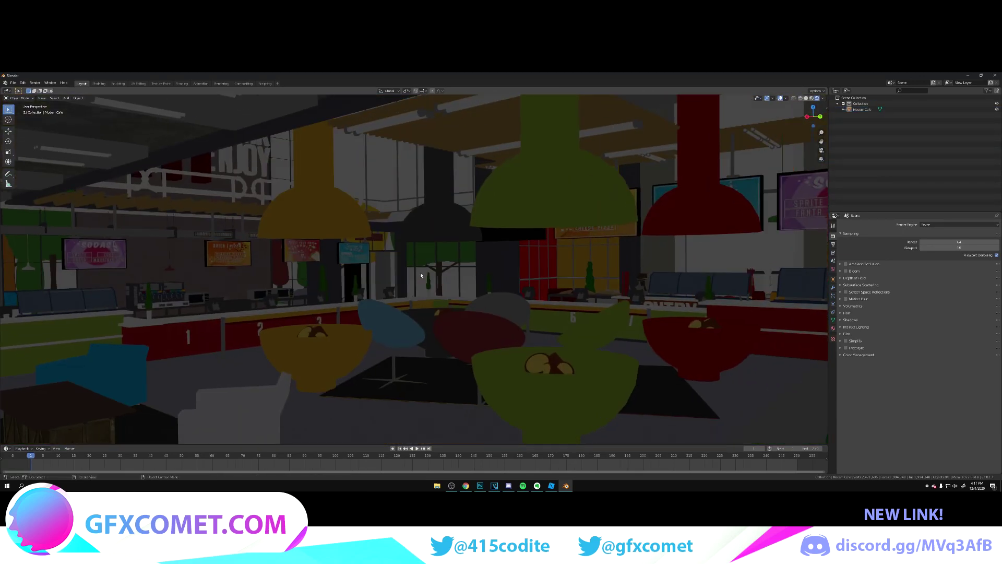
# Step: Add a camera to the scene and look through it with its frame enlarged in the viewport
pyautogui.hotkey('shift', 'a')
pyautogui.moveTo(436, 277)
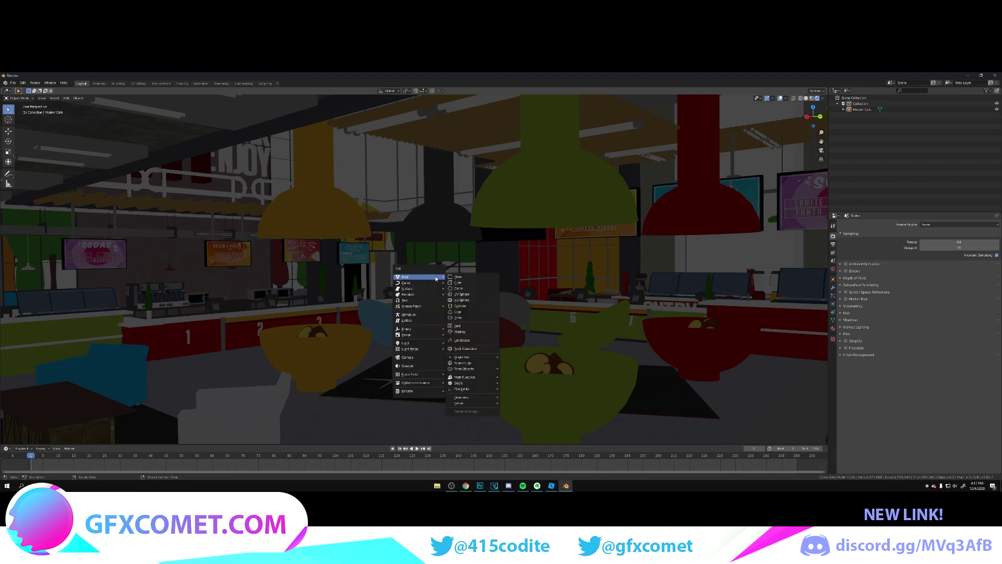
pyautogui.click(410, 357)
pyautogui.press('KP_0')
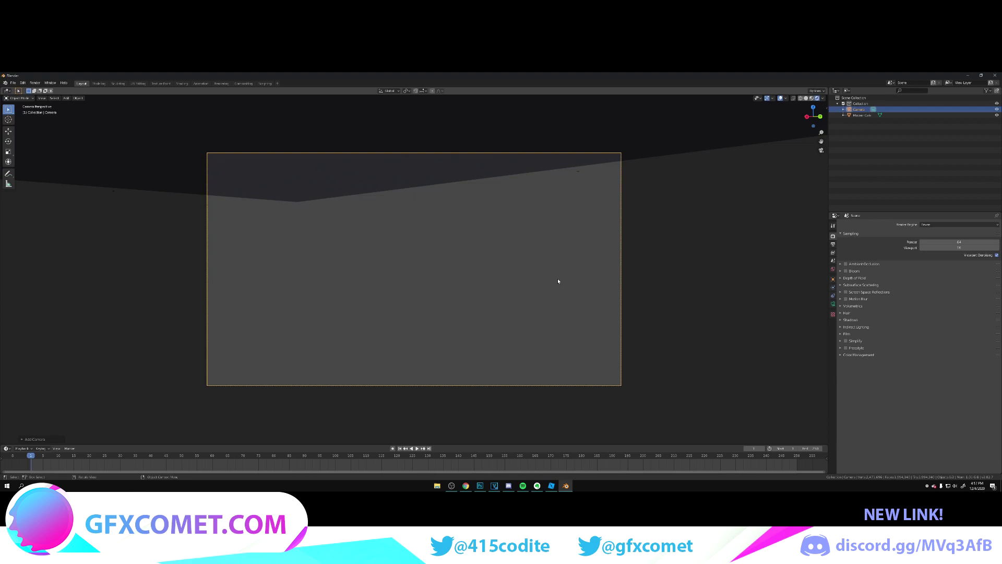
pyautogui.scroll(4, 528, 307)
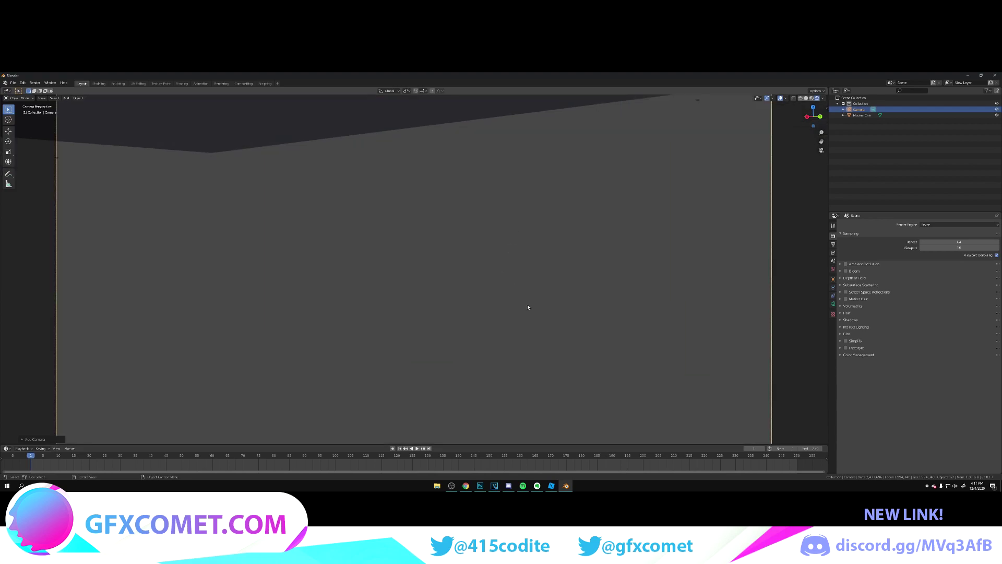
# Step: Fly the camera into the café interior facing the deer statue and shorten its focal length to about 17 mm
pyautogui.hotkey('shift', '`')
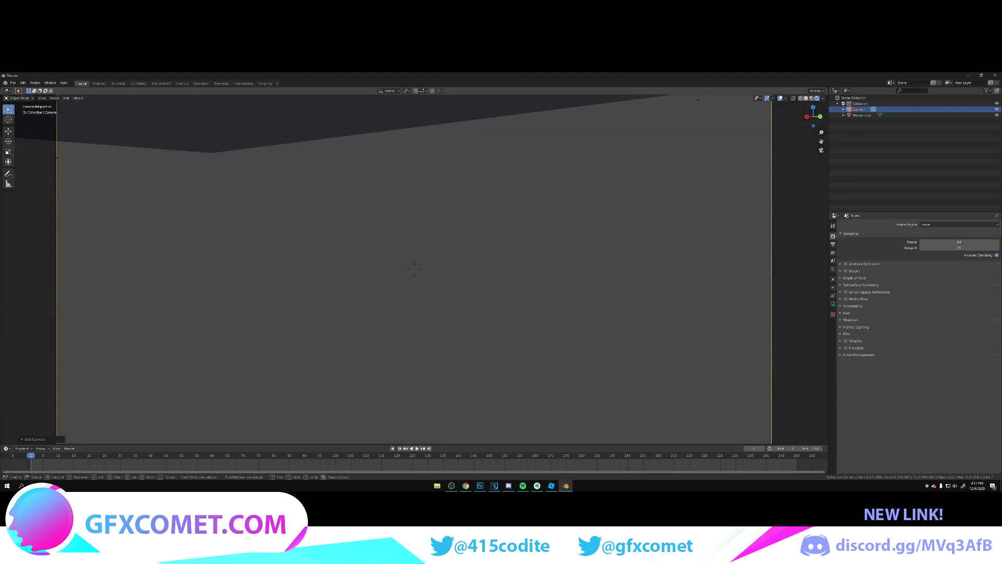
pyautogui.press('w')
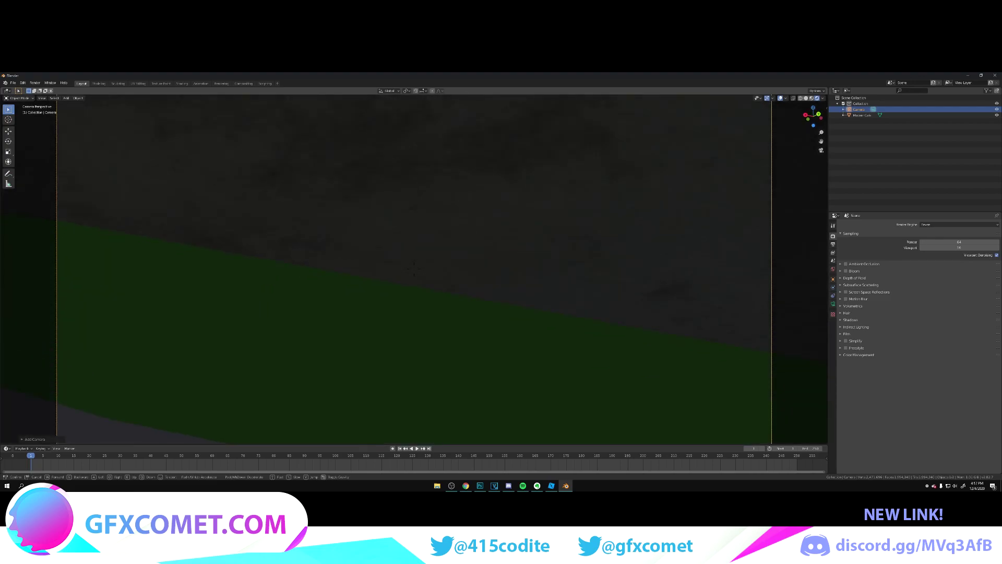
pyautogui.press('w')
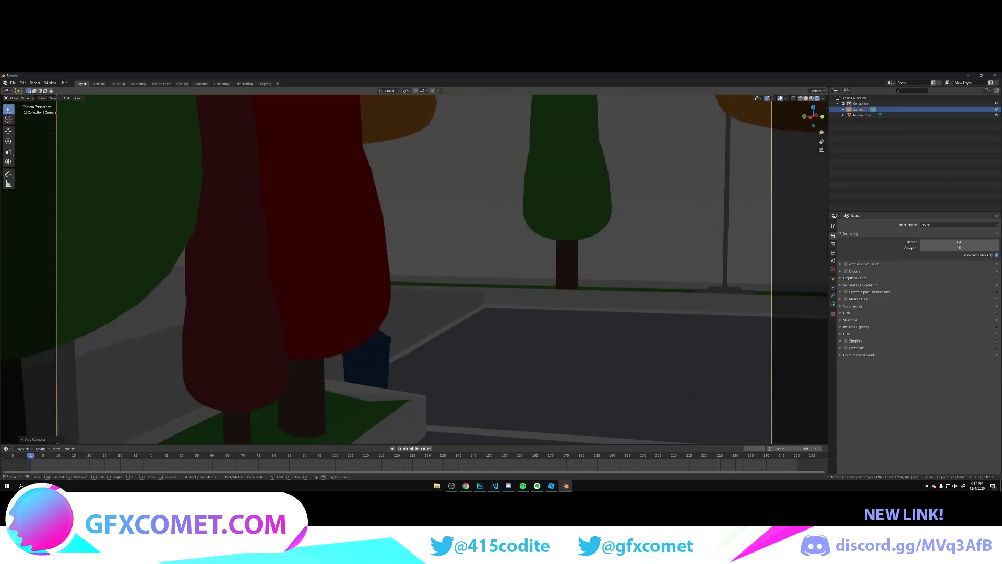
pyautogui.press('Escape')
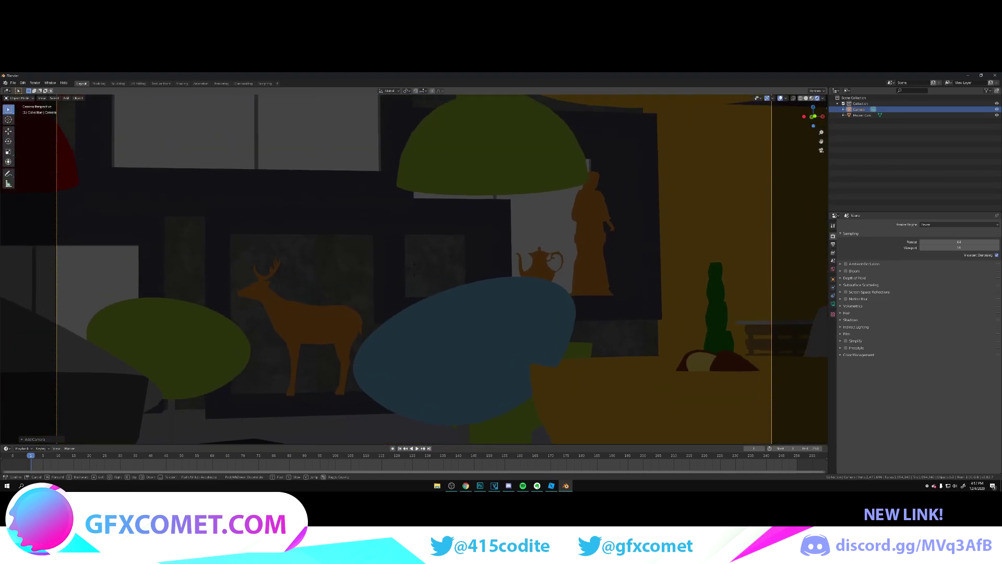
pyautogui.click(835, 304)
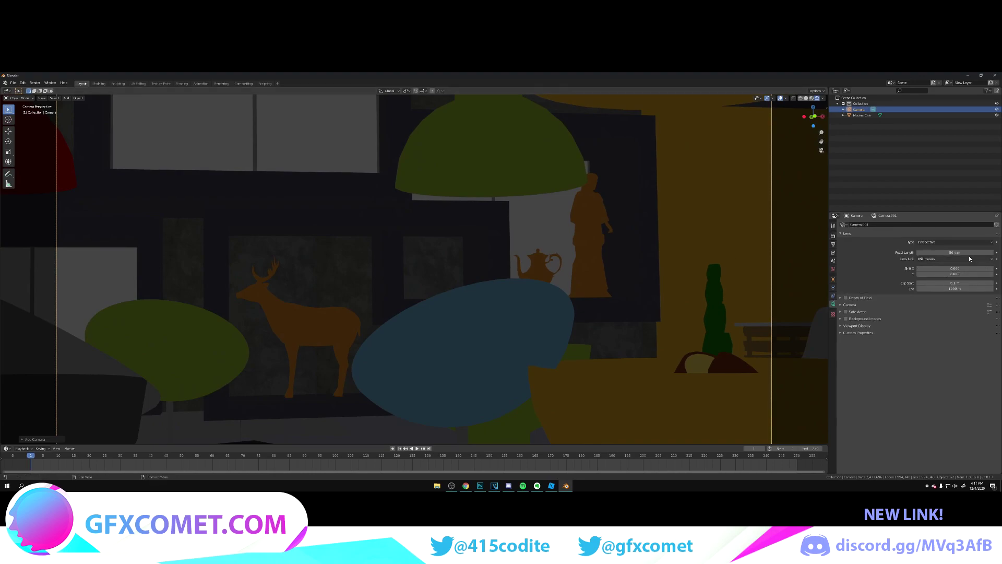
pyautogui.moveTo(954, 252); pyautogui.dragTo(921, 252)
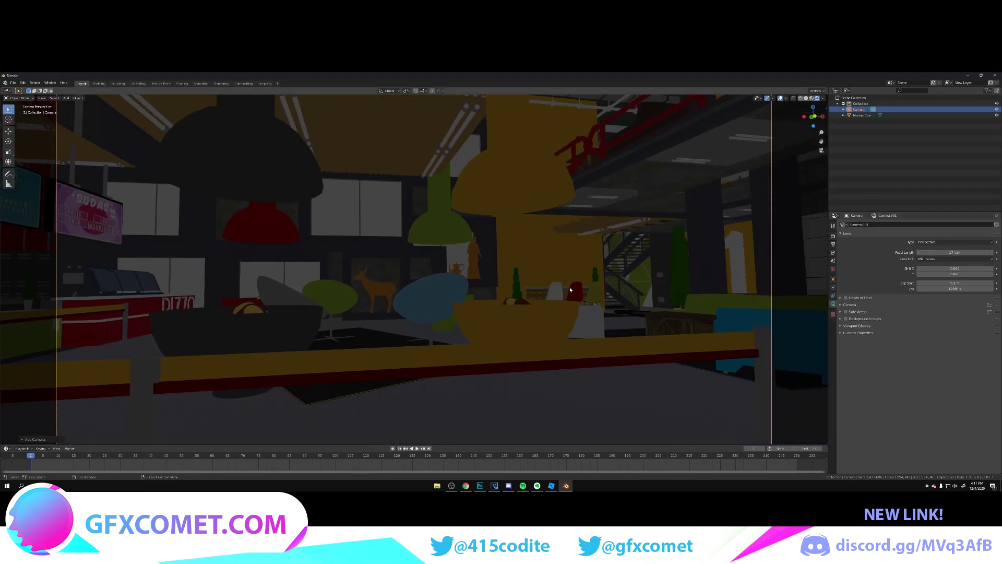
# Step: Fly the camera around the interior and place it to frame the SODA counter, hanging lamps and bowl tables
pyautogui.scroll(1, 570, 296)
pyautogui.hotkey('shift', '`')
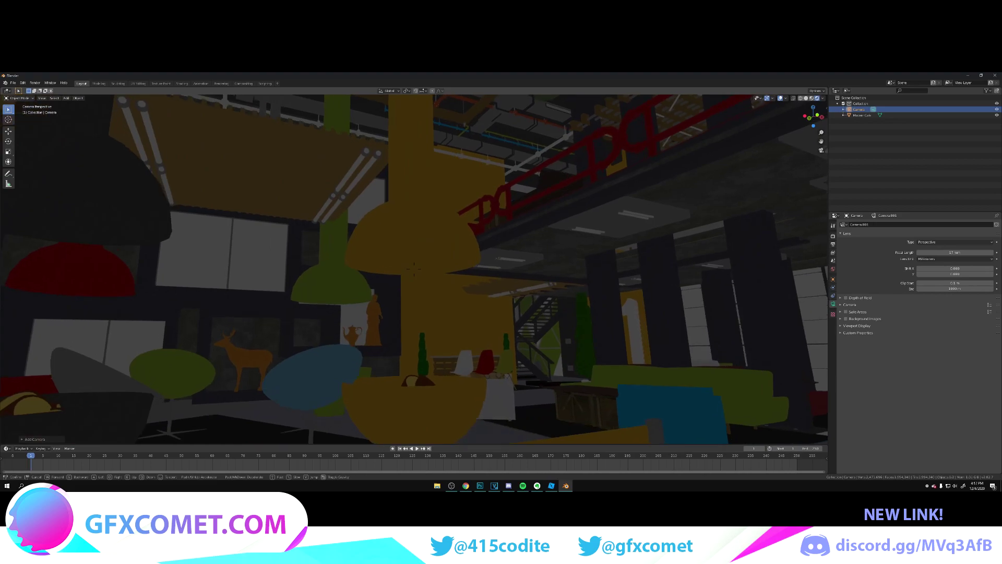
pyautogui.press('w')
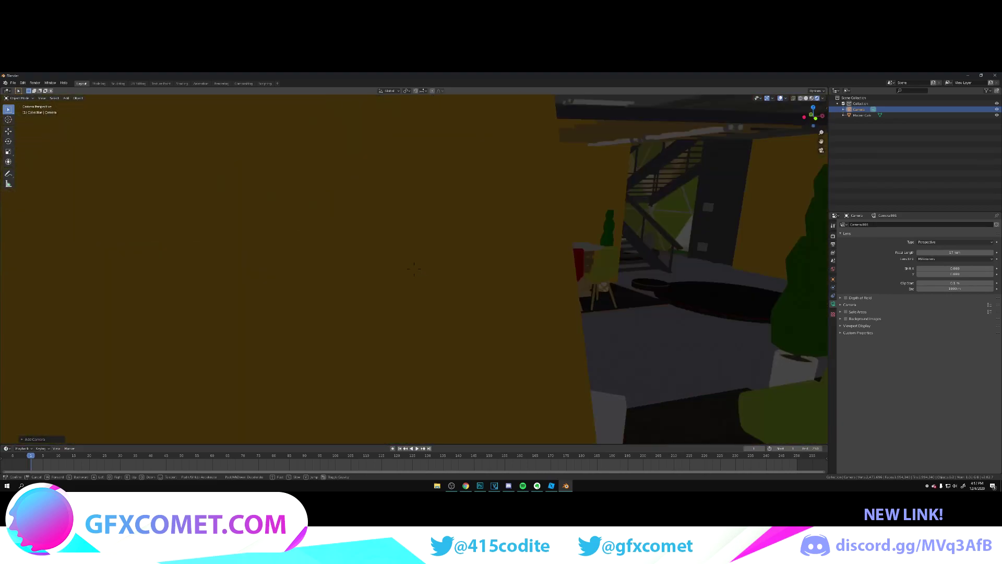
pyautogui.press('s')
pyautogui.press('s')
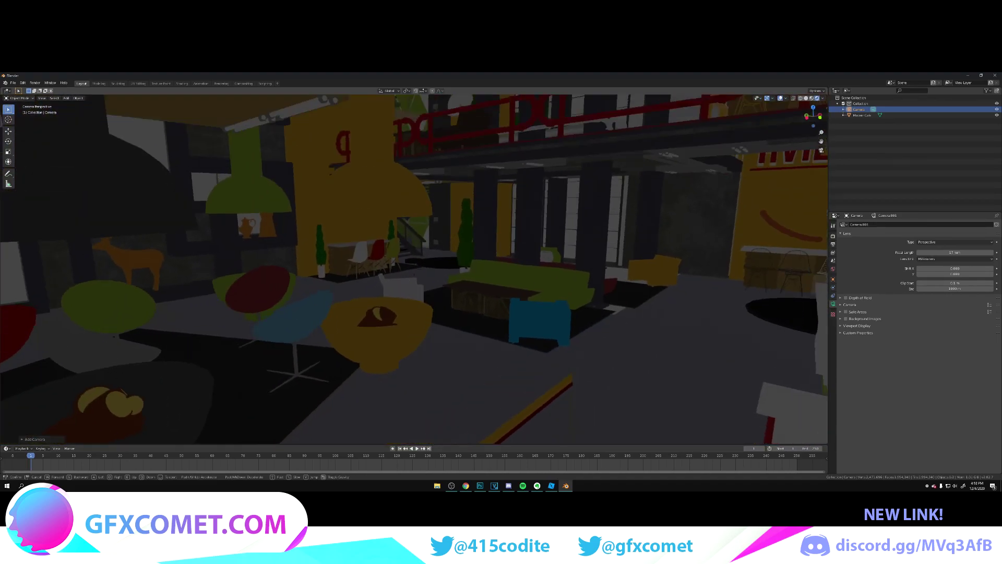
pyautogui.press('w')
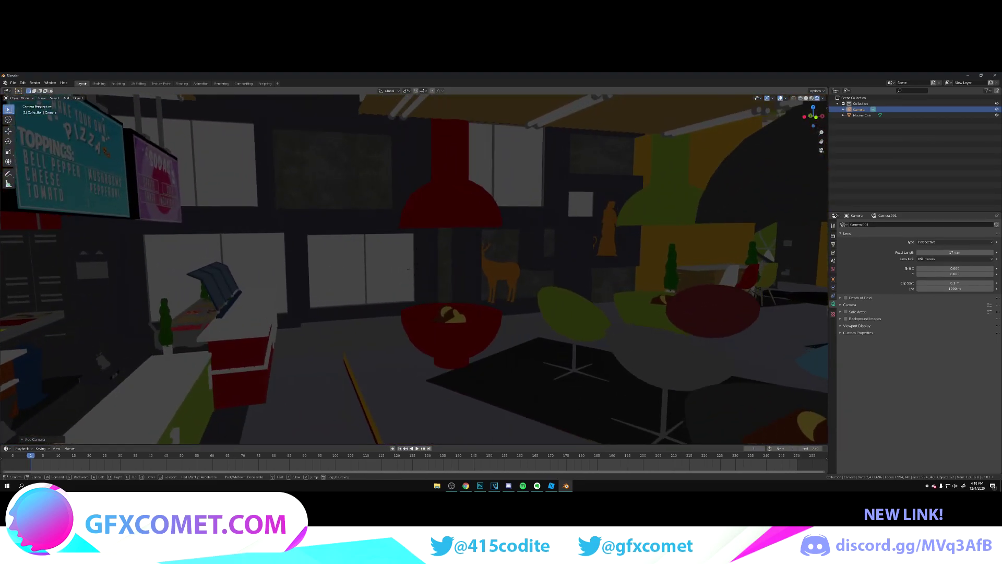
pyautogui.press('w')
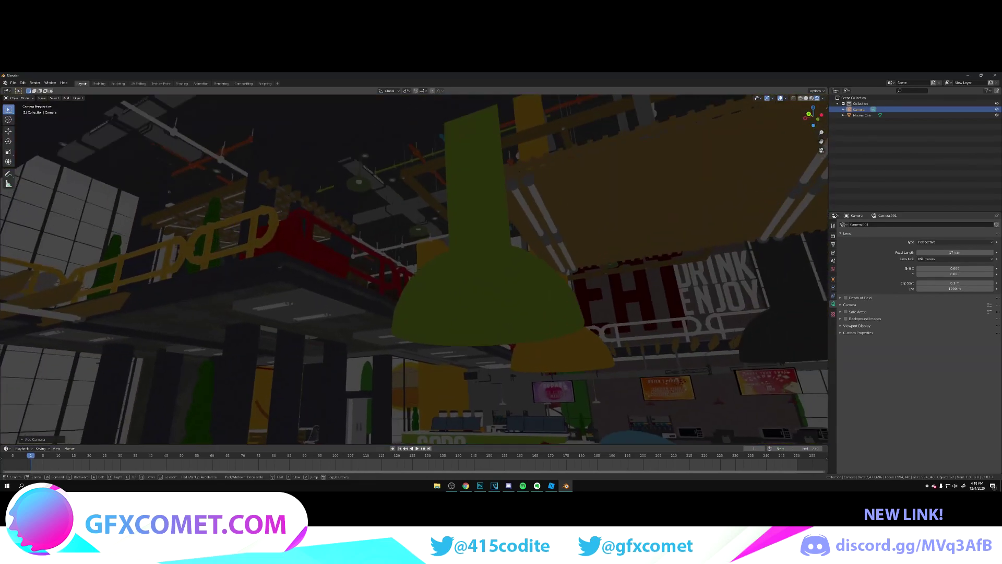
pyautogui.press('w')
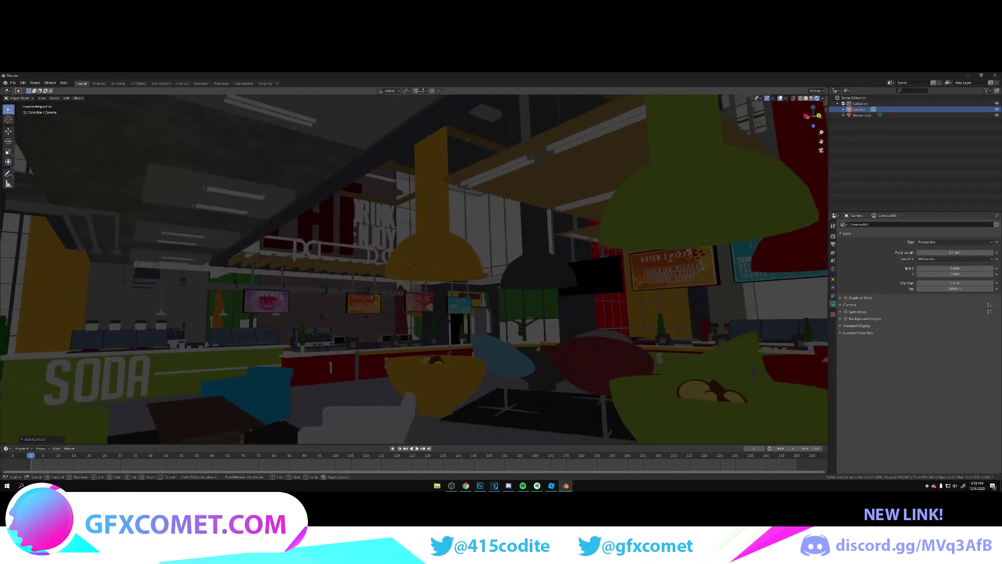
pyautogui.click(414, 271)
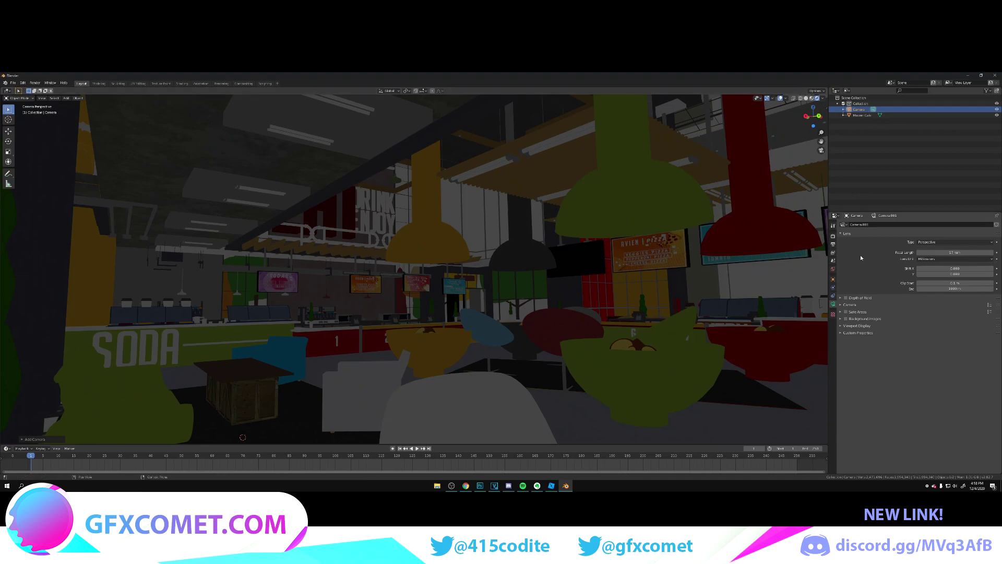
# Step: Enable a transparent film background in the render settings
pyautogui.click(833, 236)
pyautogui.click(850, 334)
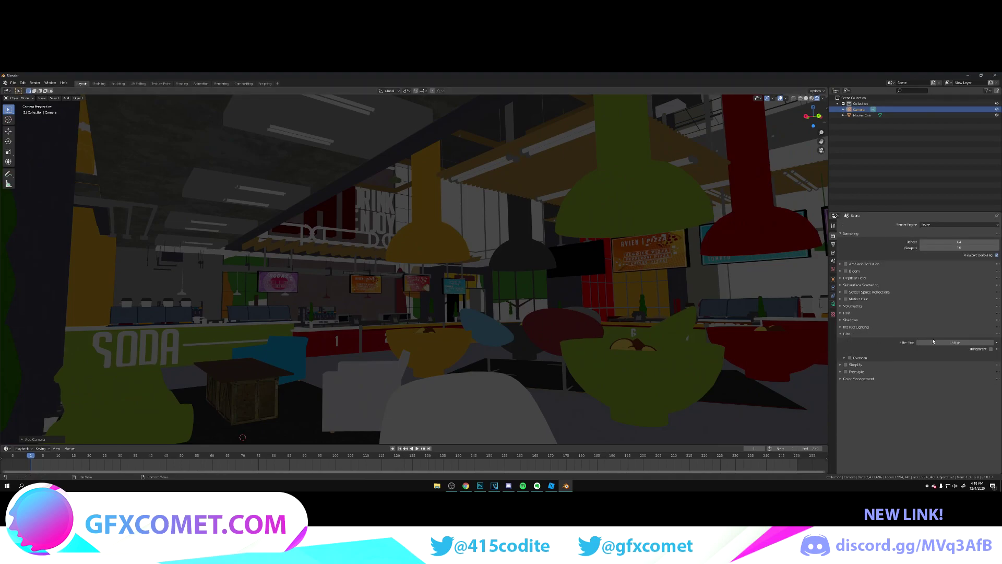
pyautogui.click(991, 349)
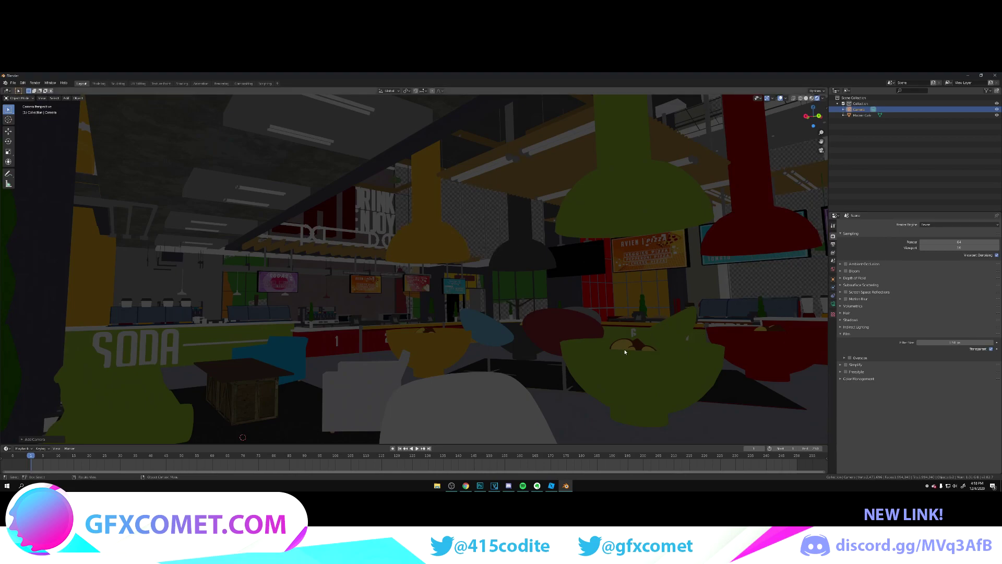
# Step: Set the world background color to an environment texture and load an HDRI image to light the café
pyautogui.click(833, 270)
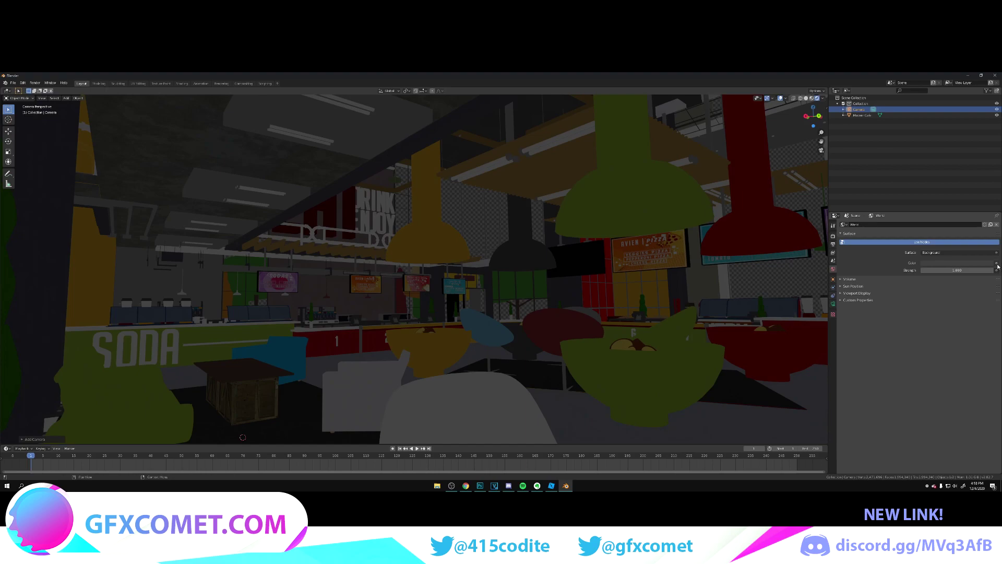
pyautogui.click(997, 263)
pyautogui.click(900, 294)
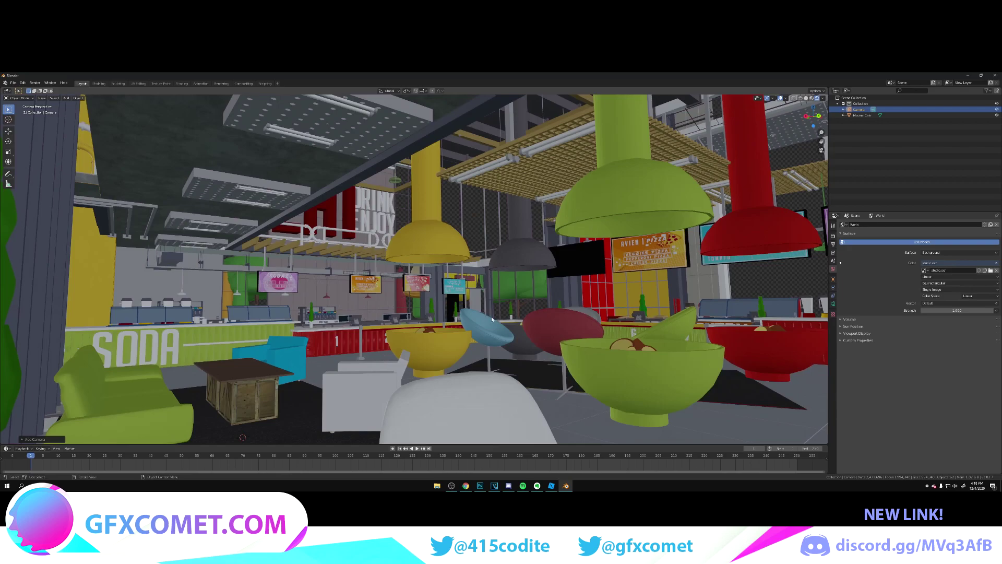
# Step: Reposition the camera to frame the green sofa, crate table and white armchair in front of the counters and lamps
pyautogui.moveTo(490, 316); pyautogui.dragTo(470, 321, button='middle')
pyautogui.press('KP_0')
pyautogui.hotkey('shift', '`')
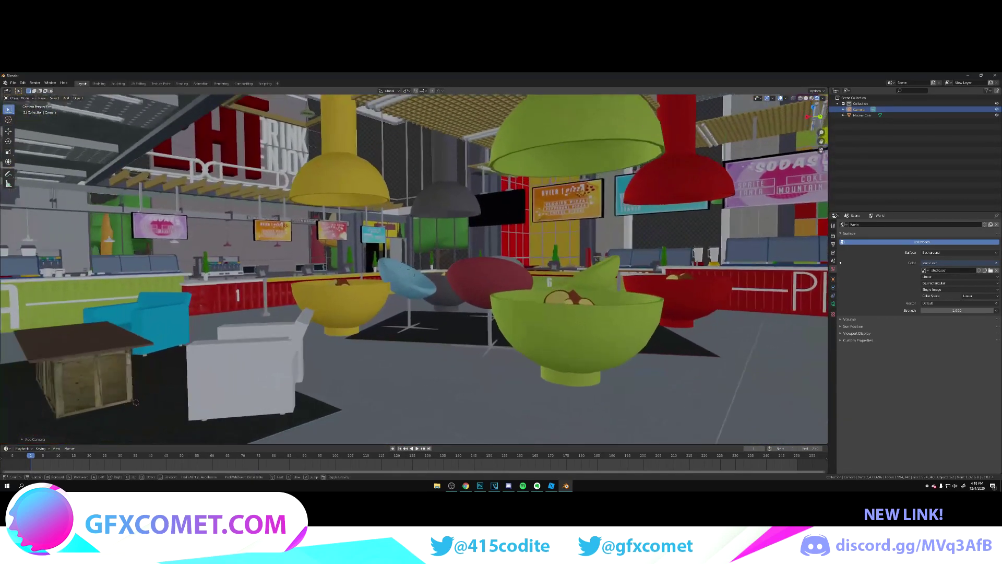
pyautogui.press('w')
pyautogui.press('s')
pyautogui.press('w')
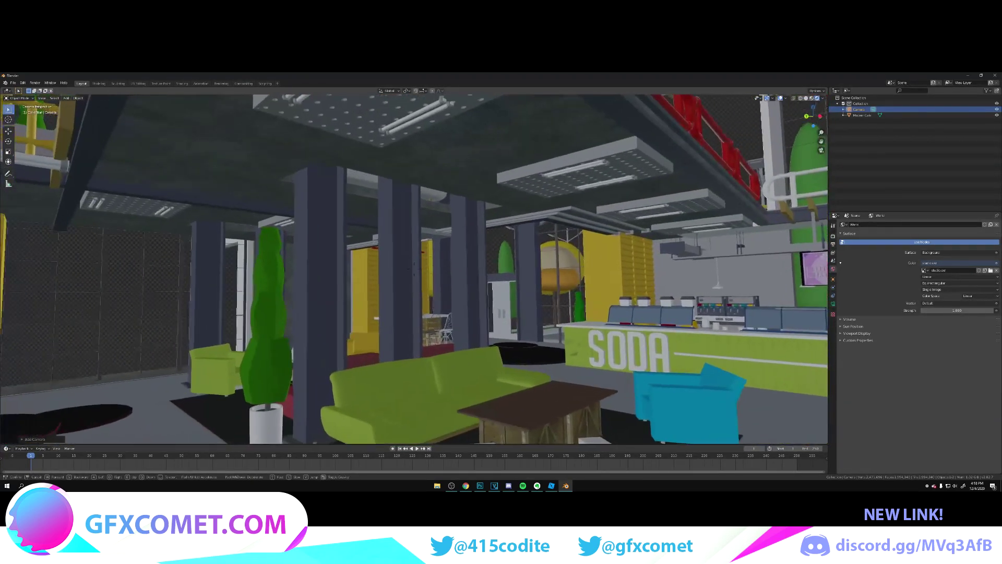
pyautogui.press('s')
pyautogui.press('w')
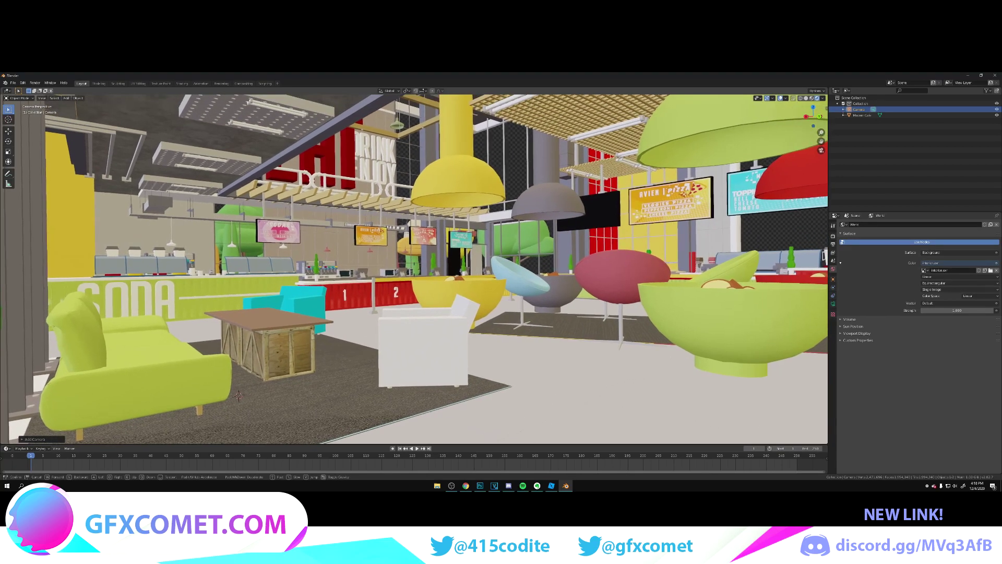
pyautogui.click(414, 268)
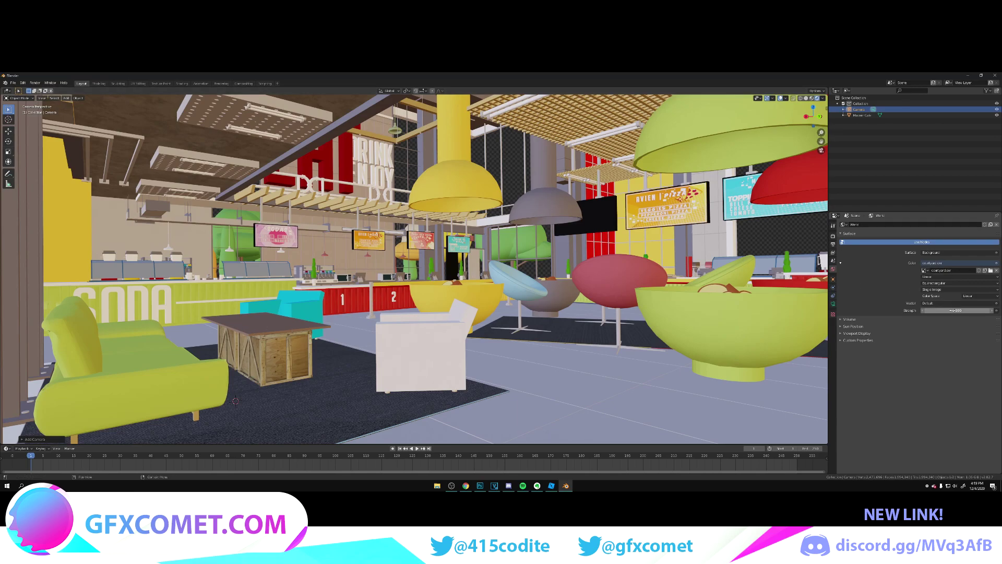
# Step: Lower the world background strength slightly and pull the camera back to include the plant, green sofa and all hanging lamps
pyautogui.moveTo(957, 310)
pyautogui.mouseDown()
pyautogui.moveTo(940, 310)
pyautogui.moveTo(956, 310)
pyautogui.mouseUp()
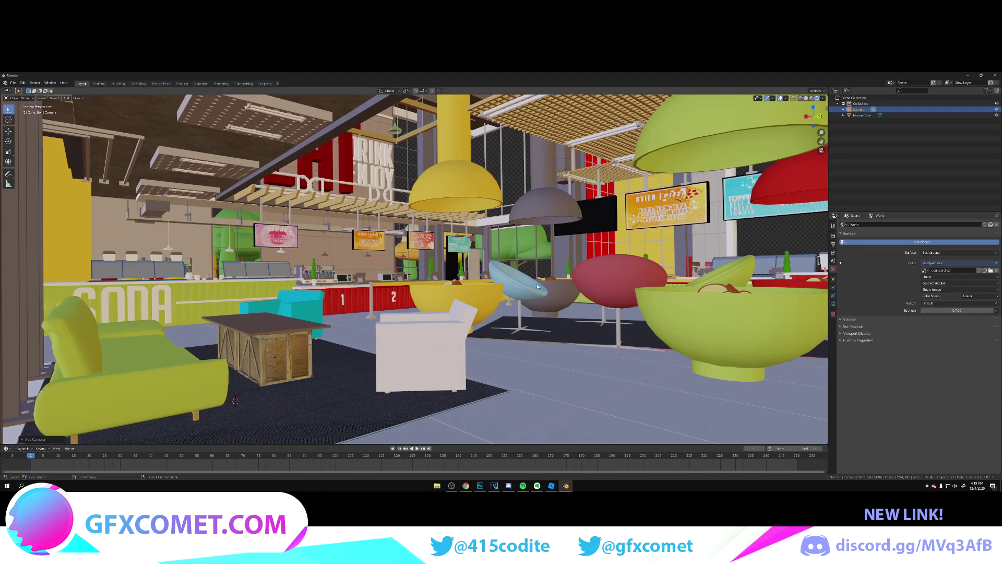
pyautogui.hotkey('shift', '`')
pyautogui.press('w')
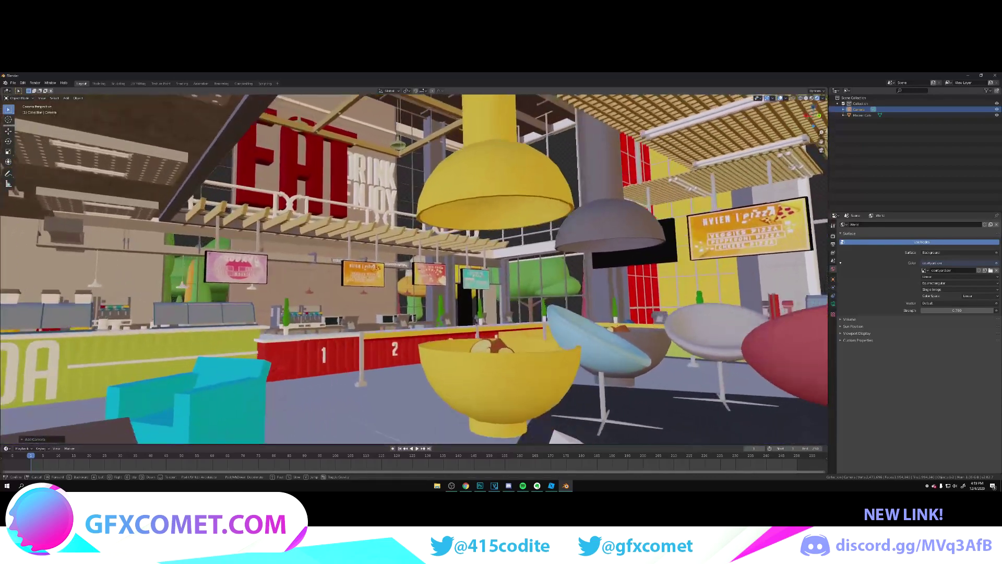
pyautogui.press('s')
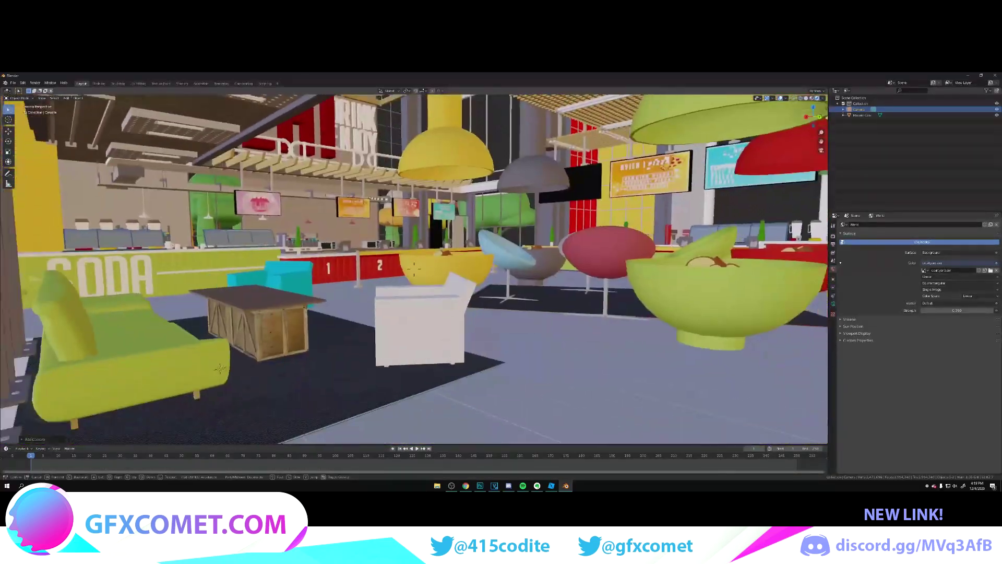
pyautogui.press('a')
pyautogui.press('s')
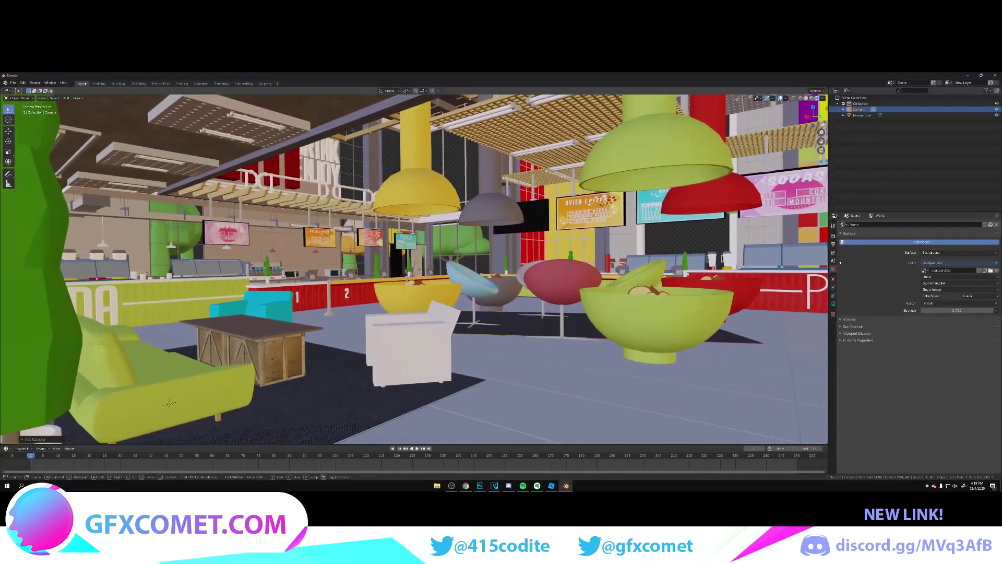
pyautogui.click(413, 271)
# Step: Enable Ambient Occlusion, increase its distance to deepen the contact shadows, and reduce its factor to about 0.6
pyautogui.click(834, 244)
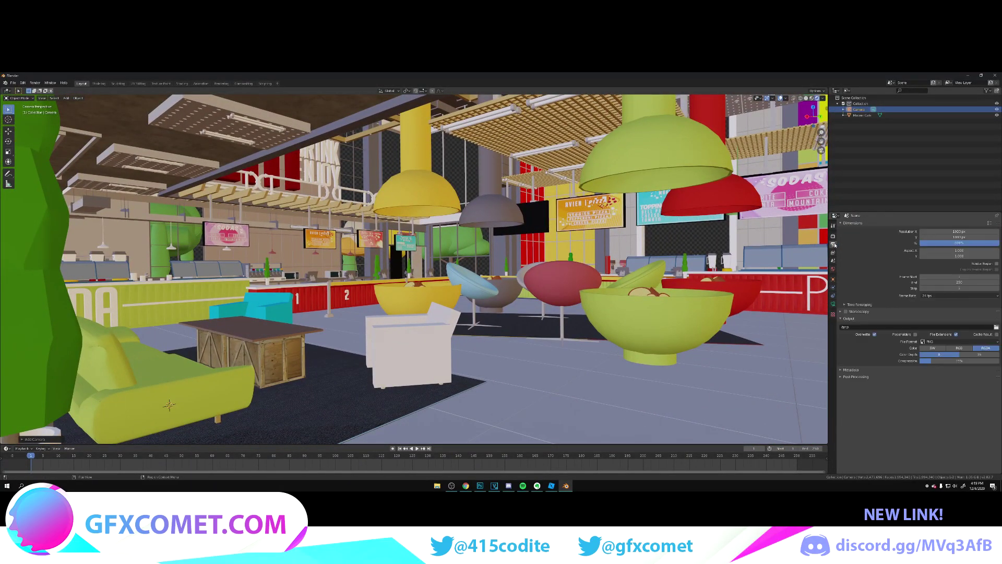
pyautogui.click(833, 237)
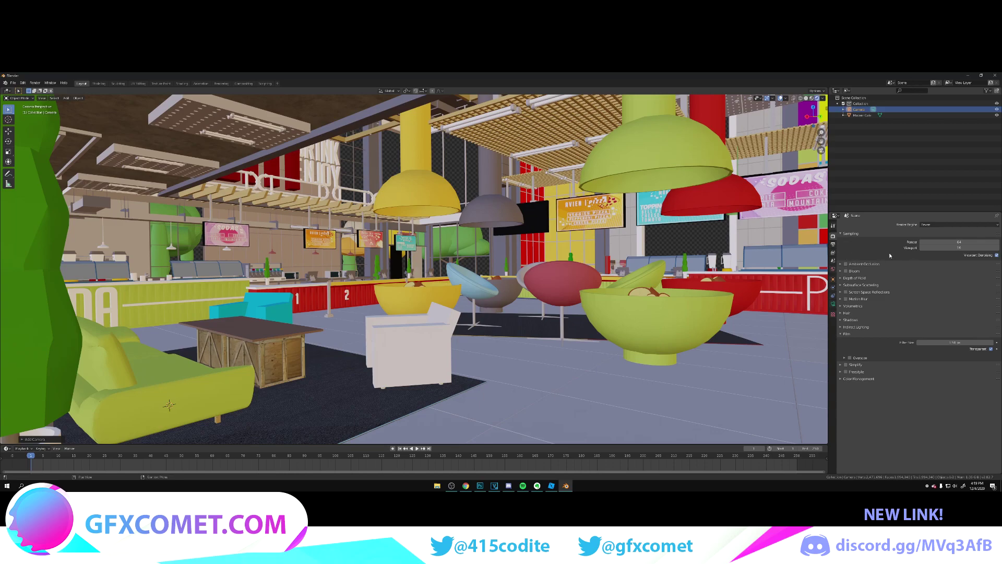
pyautogui.click(846, 265)
pyautogui.click(841, 264)
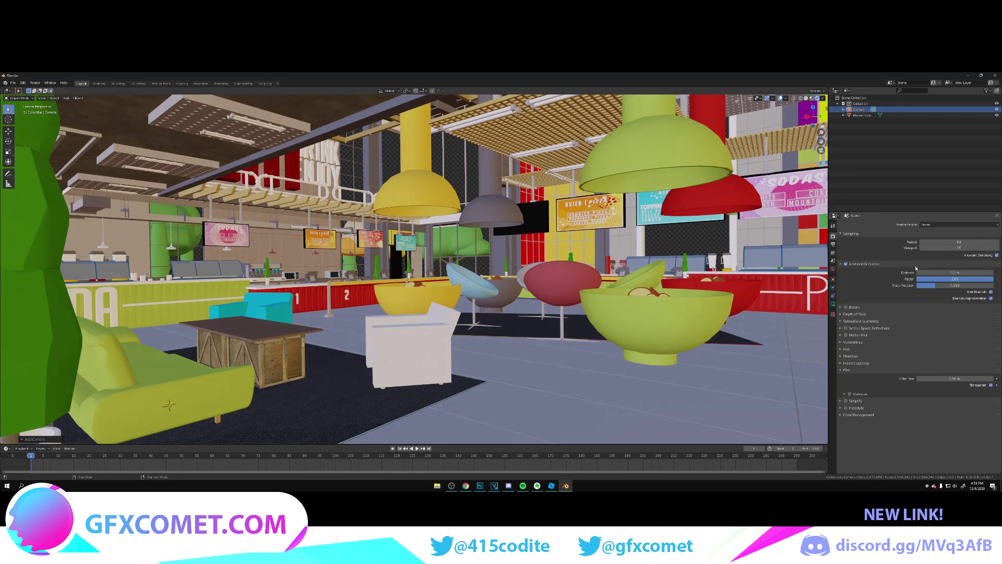
pyautogui.moveTo(955, 273)
pyautogui.mouseDown()
pyautogui.moveTo(986, 273)
pyautogui.moveTo(968, 272)
pyautogui.mouseUp()
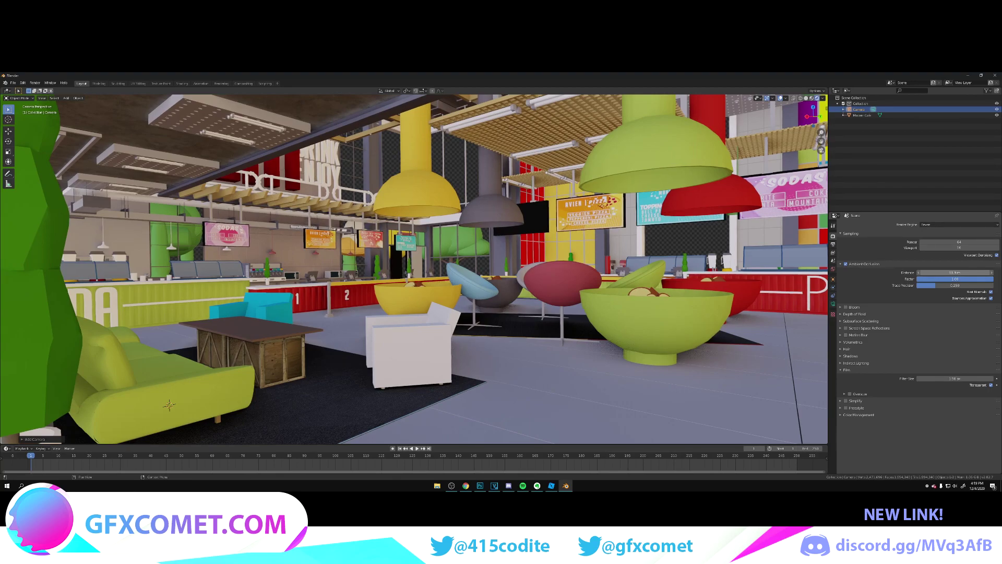
pyautogui.click(952, 285)
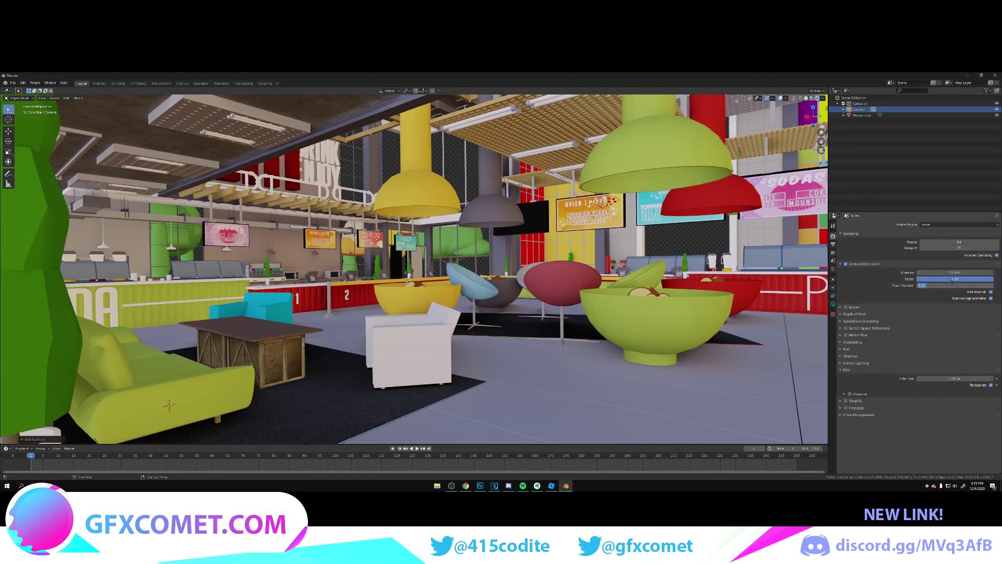
pyautogui.click(950, 279)
pyautogui.press('Return')
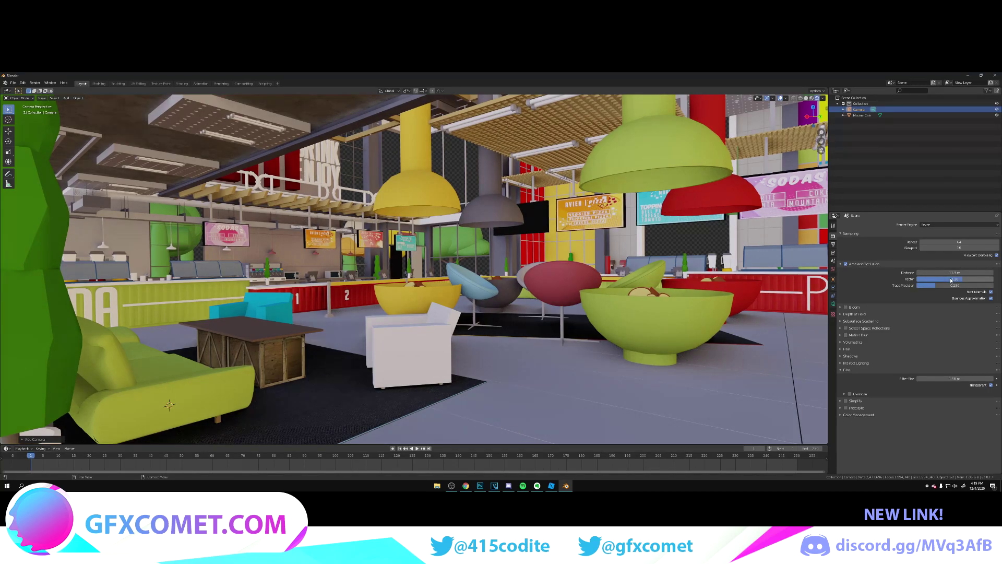
# Step: Reframe the camera to include the whole plant, the green sofa, the hanging lamps and the pizza counter
pyautogui.hotkey('shift', '`')
pyautogui.press('d')
pyautogui.press('d')
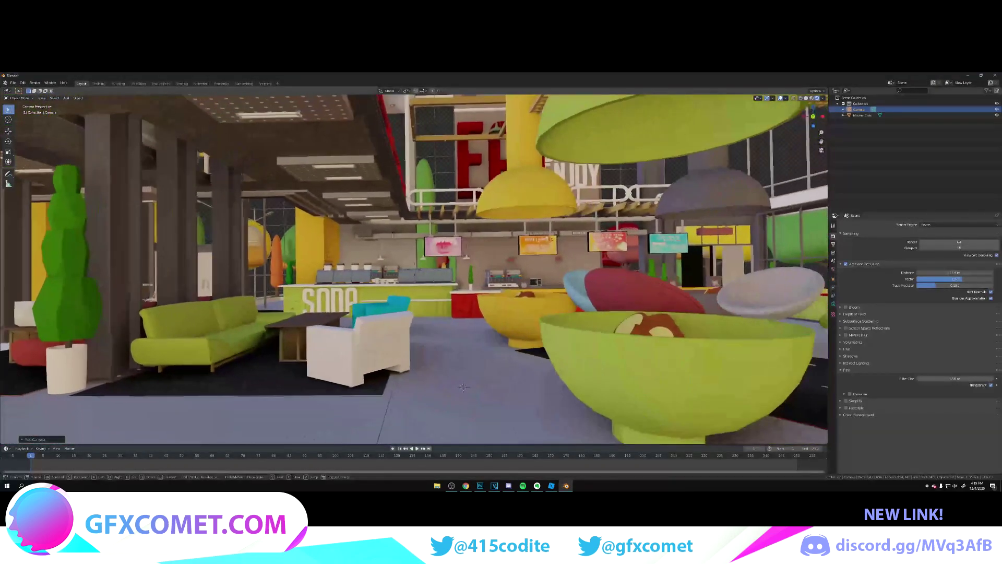
pyautogui.press('a')
pyautogui.press('d')
pyautogui.press('s')
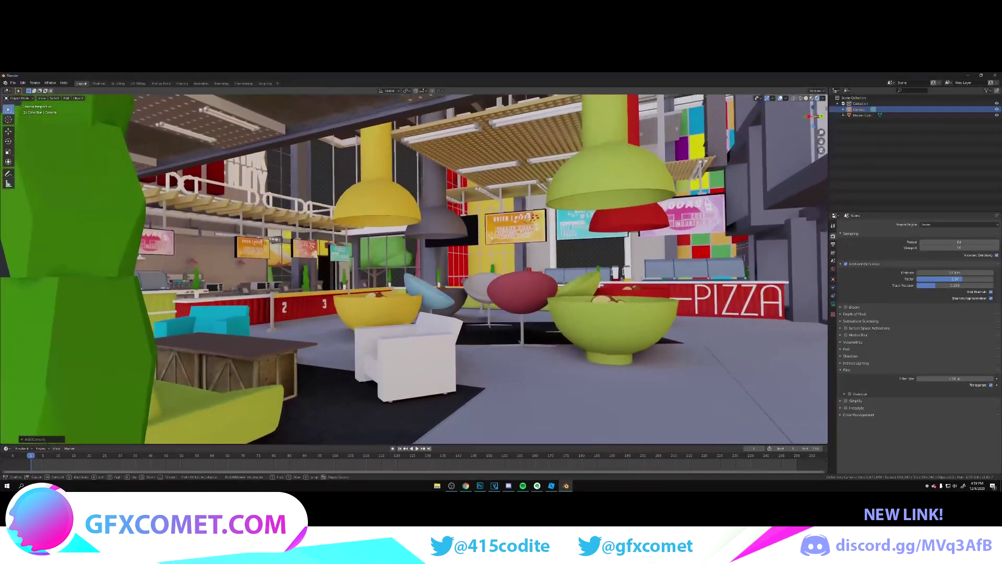
pyautogui.click(414, 269)
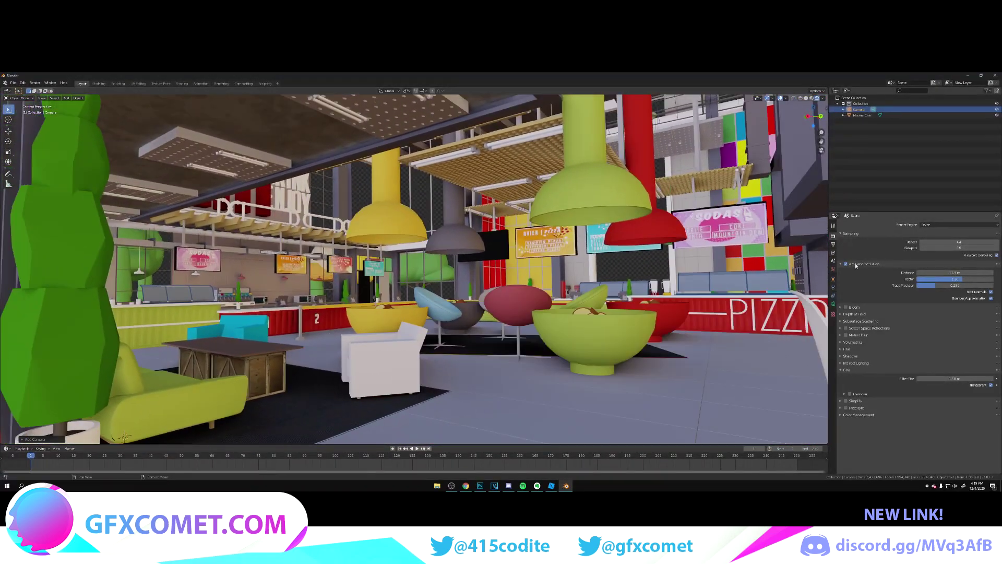
# Step: Enable Bloom and Screen Space Reflections in the Eevee render settings
pyautogui.click(846, 307)
pyautogui.click(841, 307)
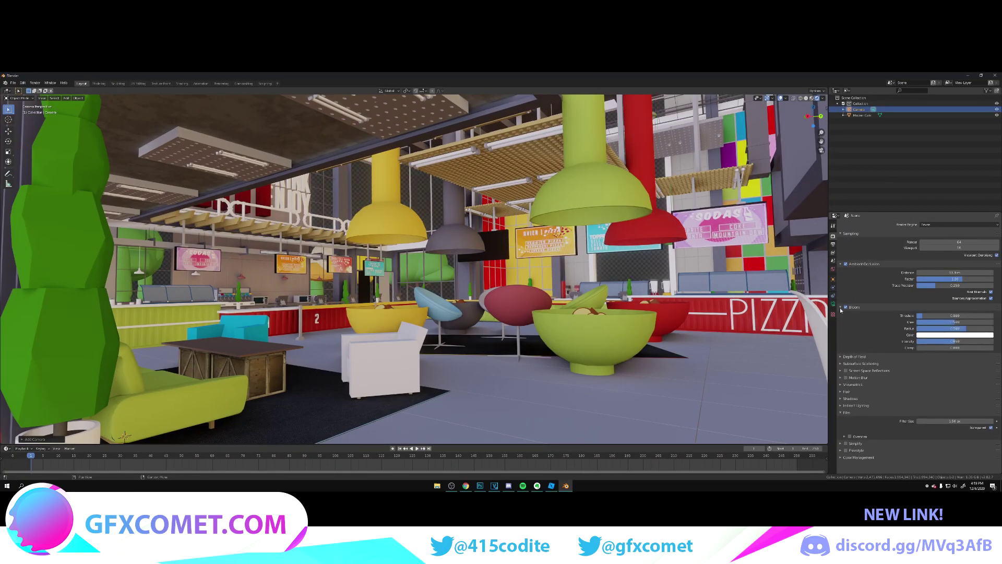
pyautogui.click(842, 308)
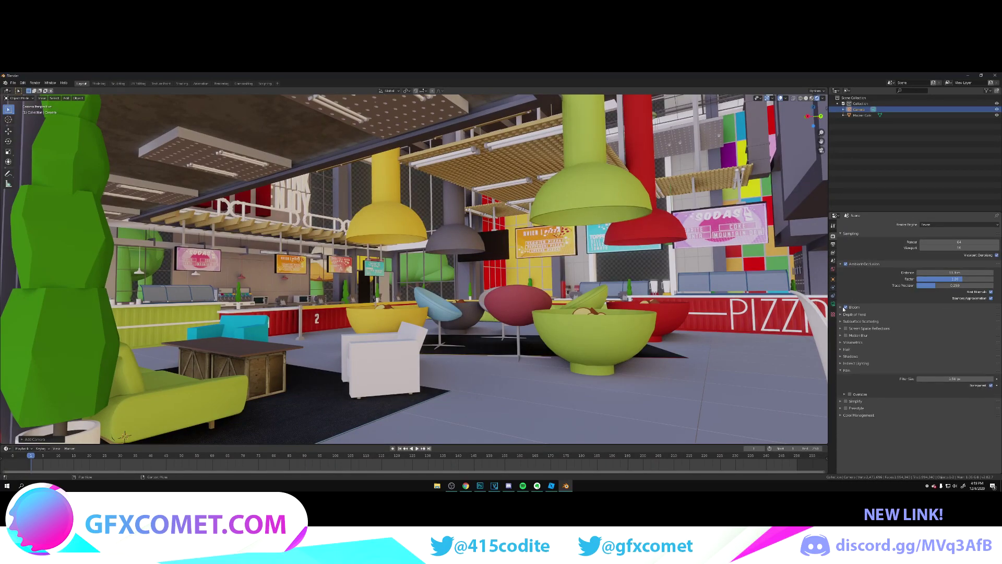
pyautogui.click(846, 329)
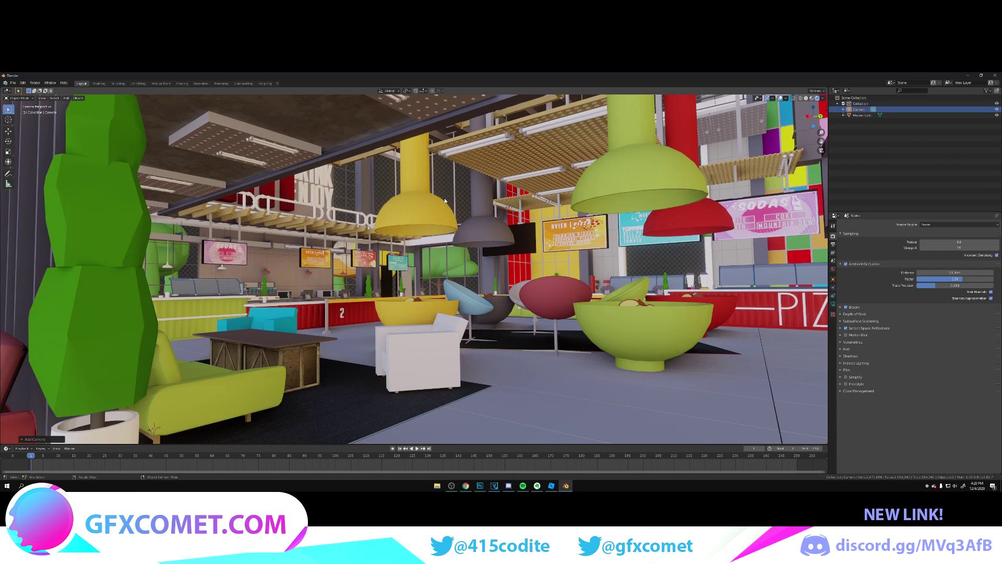
# Step: Edit the café mesh in face mode, clear the selection and pick a face on the yellow hanging lamp to open its material
pyautogui.click(429, 213)
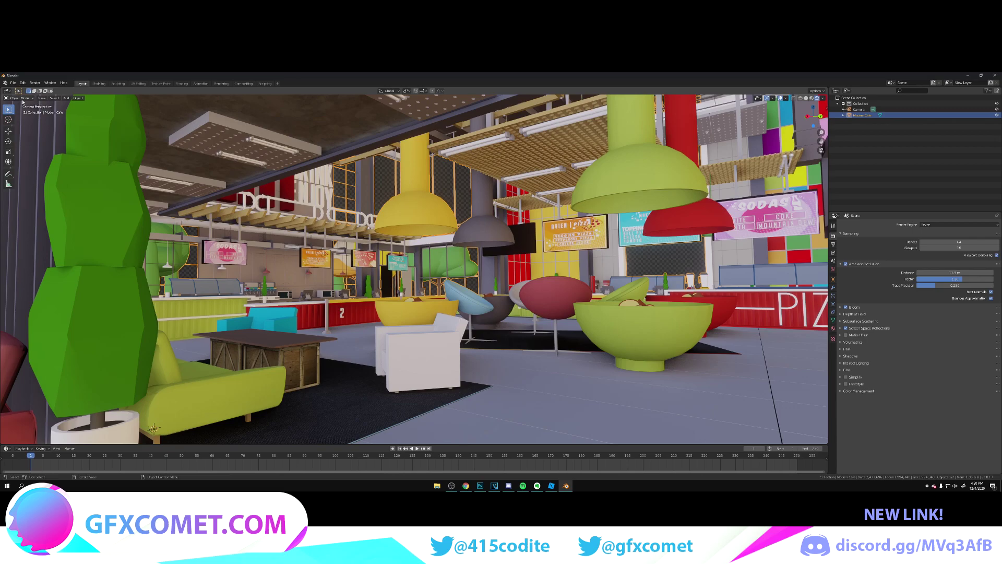
pyautogui.click(19, 98)
pyautogui.press('Return')
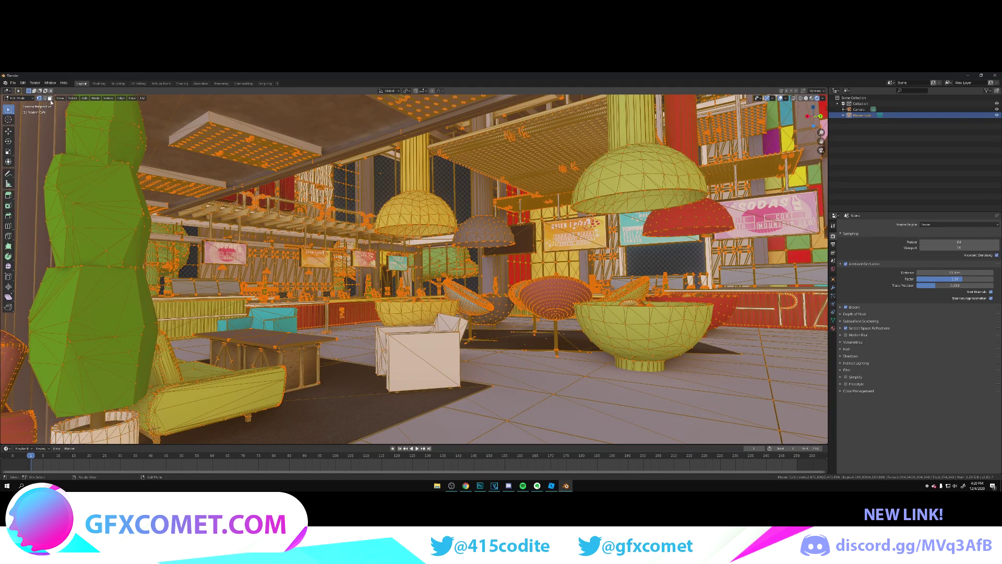
pyautogui.hotkey('alt', 'a')
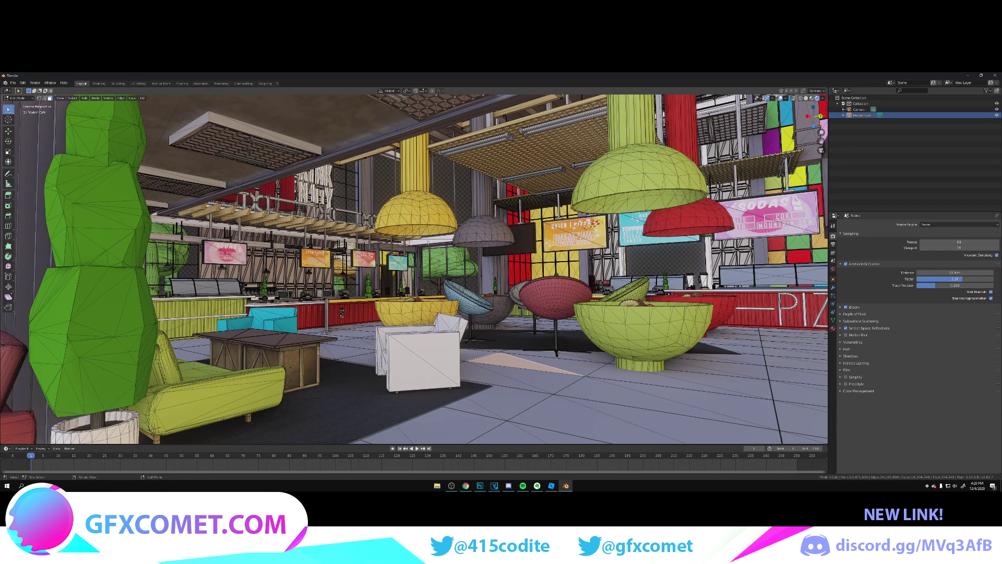
pyautogui.click(416, 210)
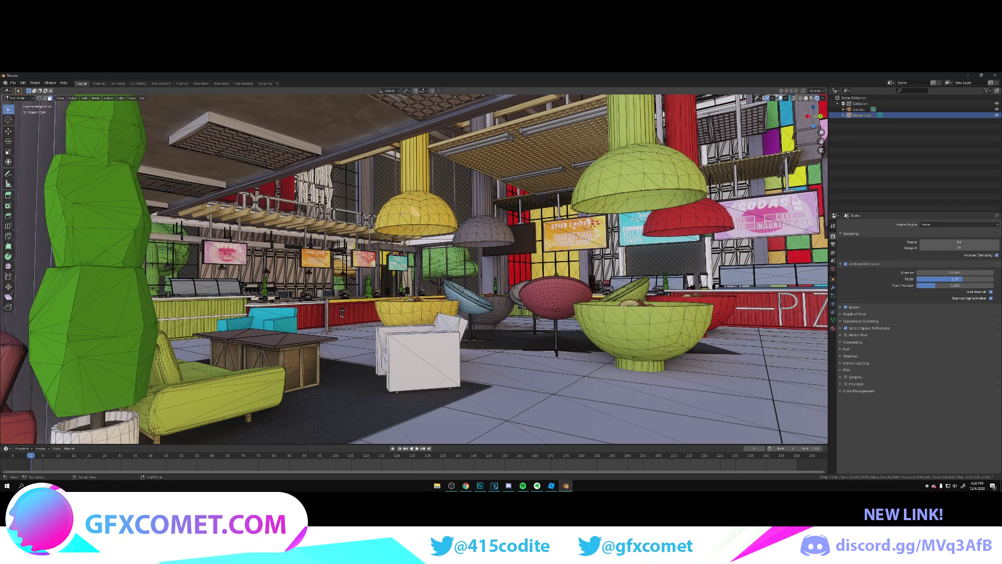
pyautogui.click(833, 328)
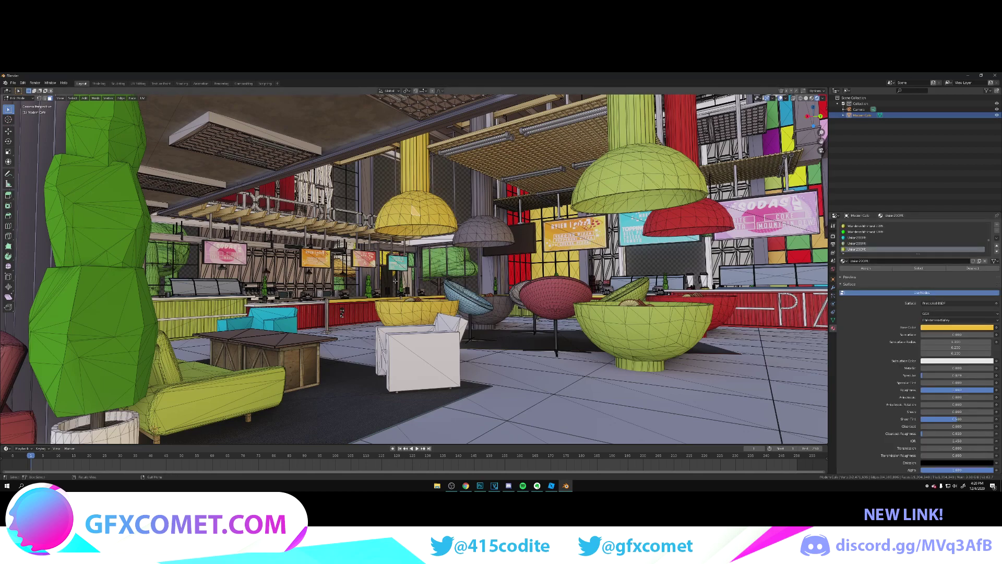
# Step: Make the yellow lamp's material shiny with metallic about 0.3, specular near maximum and roughness about 0.27
pyautogui.click(19, 98)
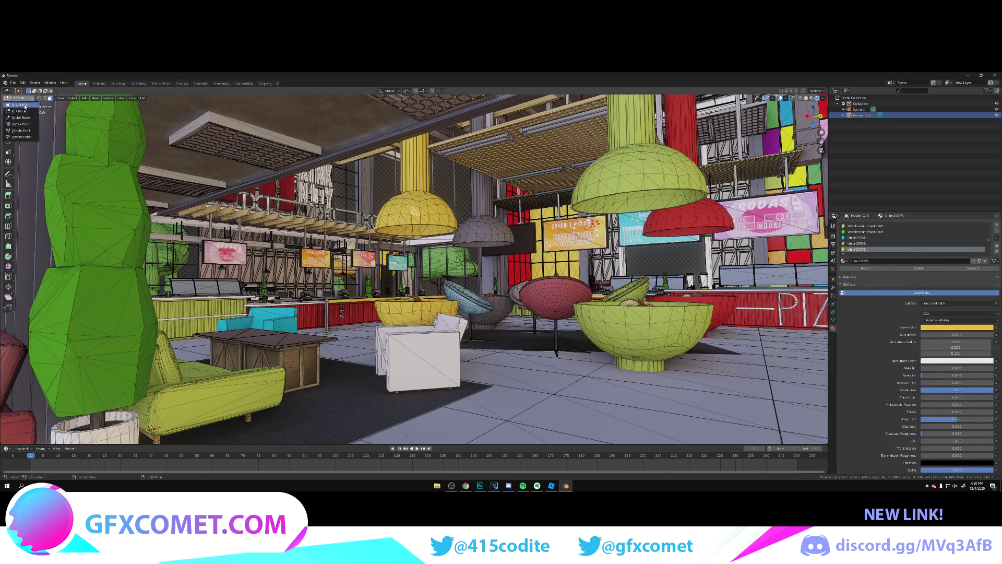
pyautogui.click(20, 104)
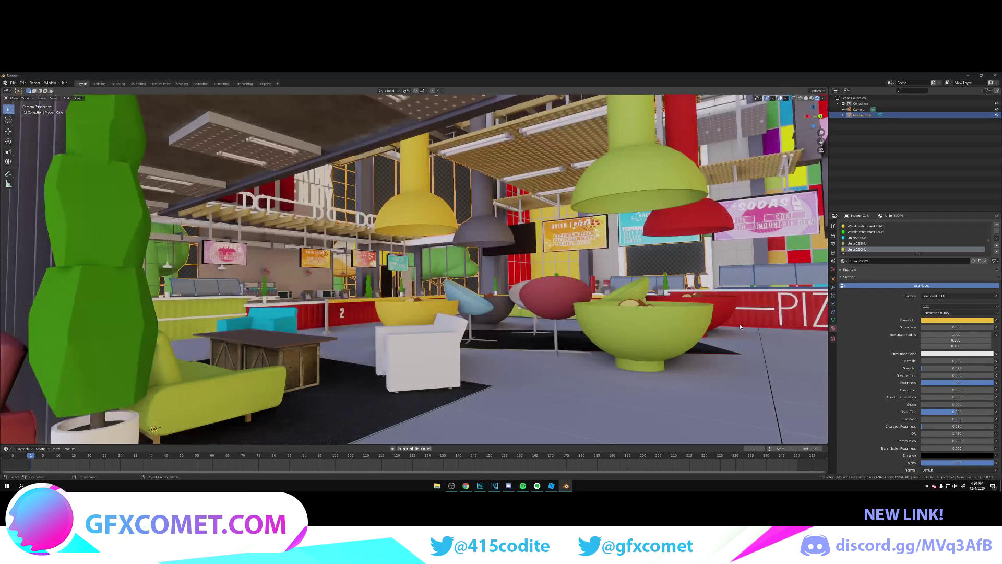
pyautogui.moveTo(943, 360)
pyautogui.mouseDown()
pyautogui.moveTo(979, 360)
pyautogui.moveTo(961, 368)
pyautogui.moveTo(974, 368)
pyautogui.moveTo(968, 382)
pyautogui.moveTo(947, 382)
pyautogui.moveTo(976, 382)
pyautogui.moveTo(963, 382)
pyautogui.moveTo(968, 360)
pyautogui.moveTo(930, 361)
pyautogui.moveTo(944, 361)
pyautogui.mouseUp()
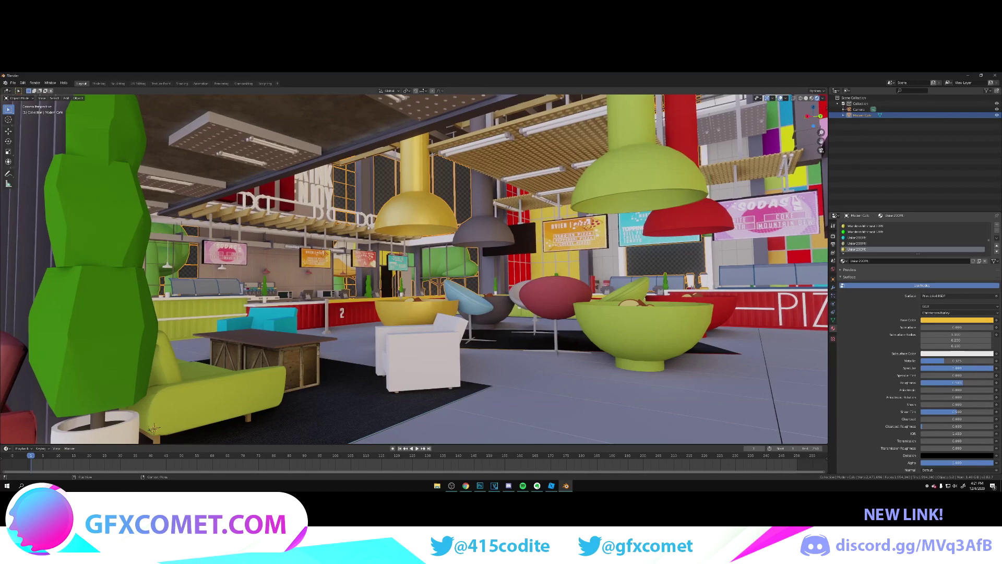
pyautogui.moveTo(957, 368)
pyautogui.mouseDown()
pyautogui.moveTo(923, 368)
pyautogui.moveTo(989, 368)
pyautogui.moveTo(943, 382)
pyautogui.mouseUp()
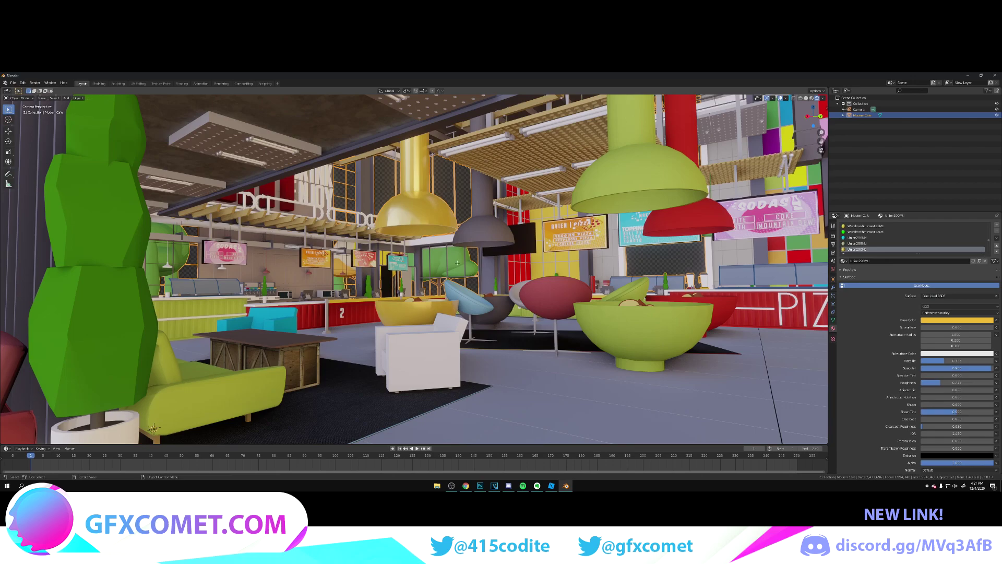
# Step: Pick the green hanging lamp's material and set metallic to about 0.13, specular to maximum and roughness to about 0.3
pyautogui.press('Tab')
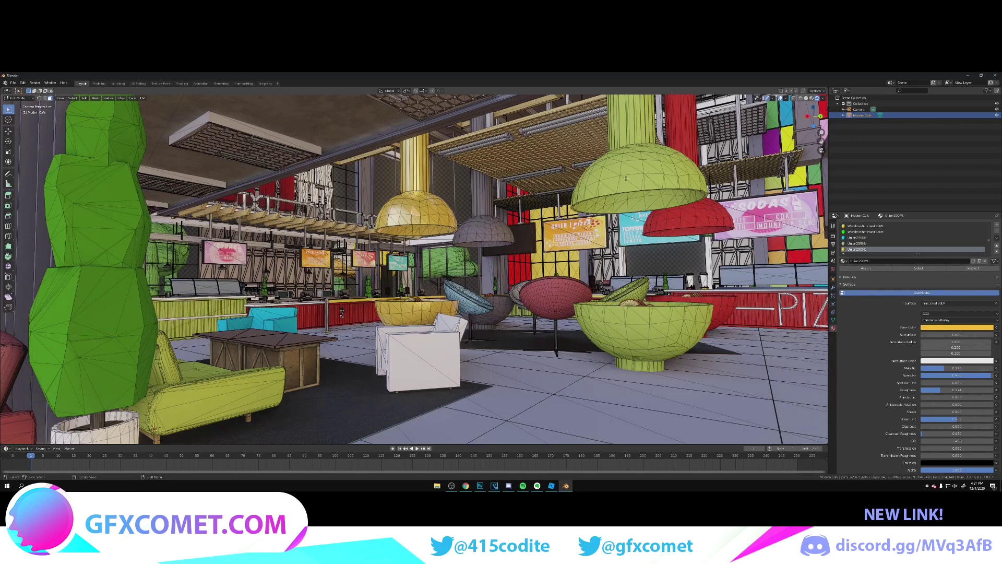
pyautogui.click(625, 178)
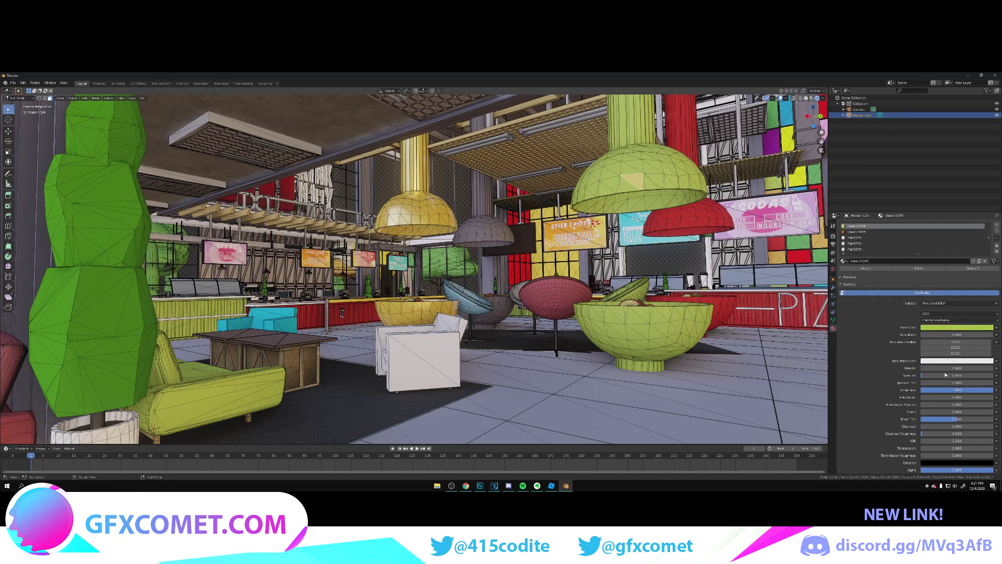
pyautogui.press('Tab')
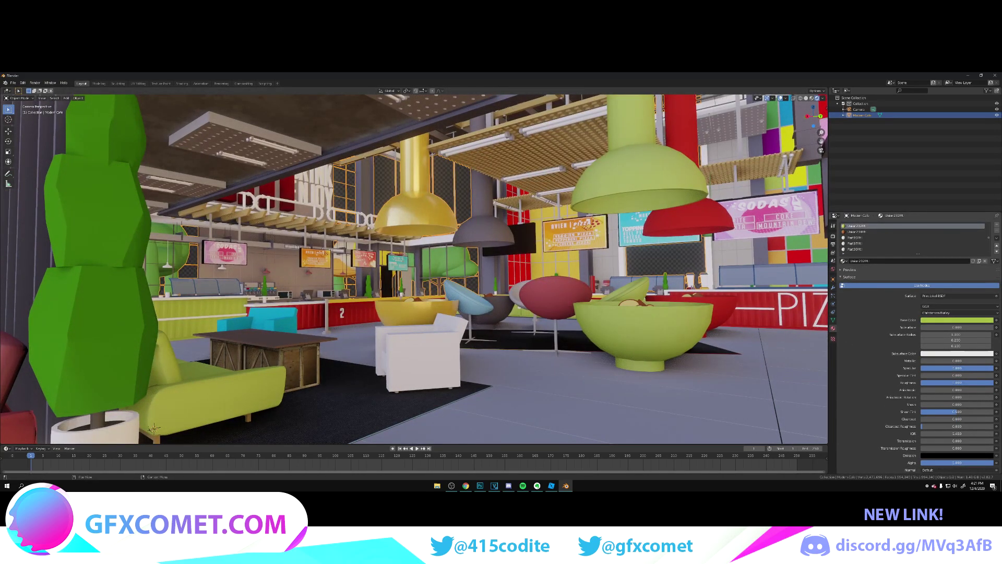
pyautogui.moveTo(957, 361); pyautogui.dragTo(931, 361)
pyautogui.moveTo(992, 382); pyautogui.dragTo(942, 382)
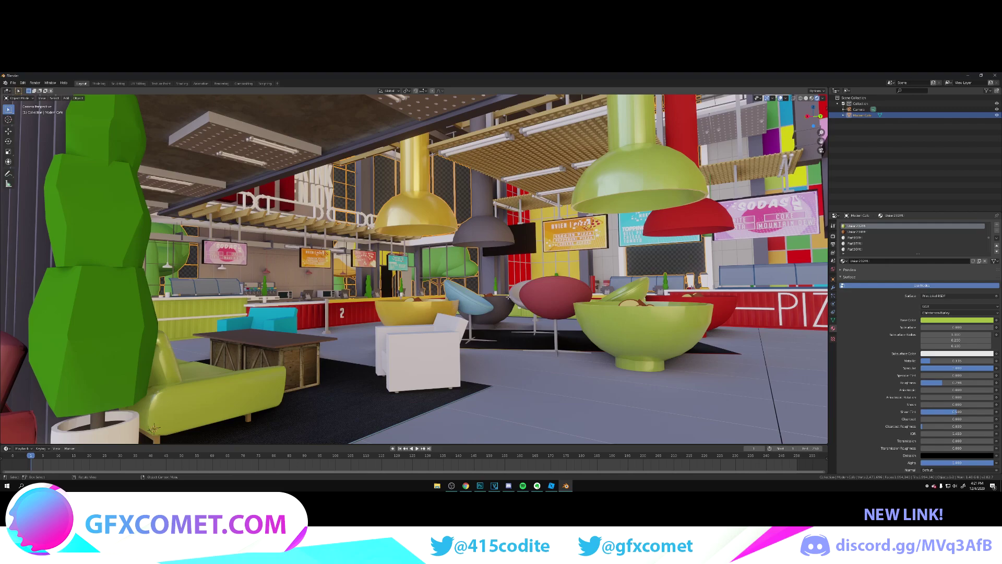
# Step: Pick the light blue chair's material and make it glossy with slight metallic, high specular and lowered roughness
pyautogui.press('Tab')
pyautogui.click(463, 300)
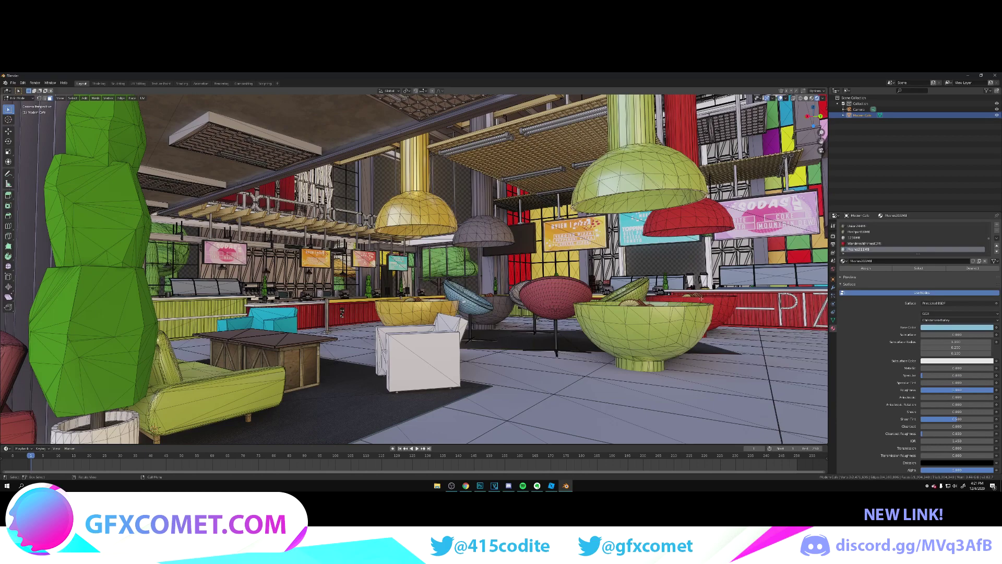
pyautogui.moveTo(921, 368); pyautogui.dragTo(925, 368)
pyautogui.moveTo(922, 375); pyautogui.dragTo(987, 375)
pyautogui.moveTo(991, 390); pyautogui.dragTo(927, 368)
# Step: Give the grey hanging lamp and the crimson chair glossy materials, with slight metallic, specular about 0.7 and roughness about 0.3 on the chair
pyautogui.click(482, 236)
pyautogui.moveTo(923, 375)
pyautogui.mouseDown()
pyautogui.moveTo(985, 376)
pyautogui.moveTo(947, 390)
pyautogui.moveTo(950, 368)
pyautogui.moveTo(929, 368)
pyautogui.mouseUp()
pyautogui.click(570, 295)
pyautogui.moveTo(923, 375); pyautogui.dragTo(943, 390)
pyautogui.press('Tab')
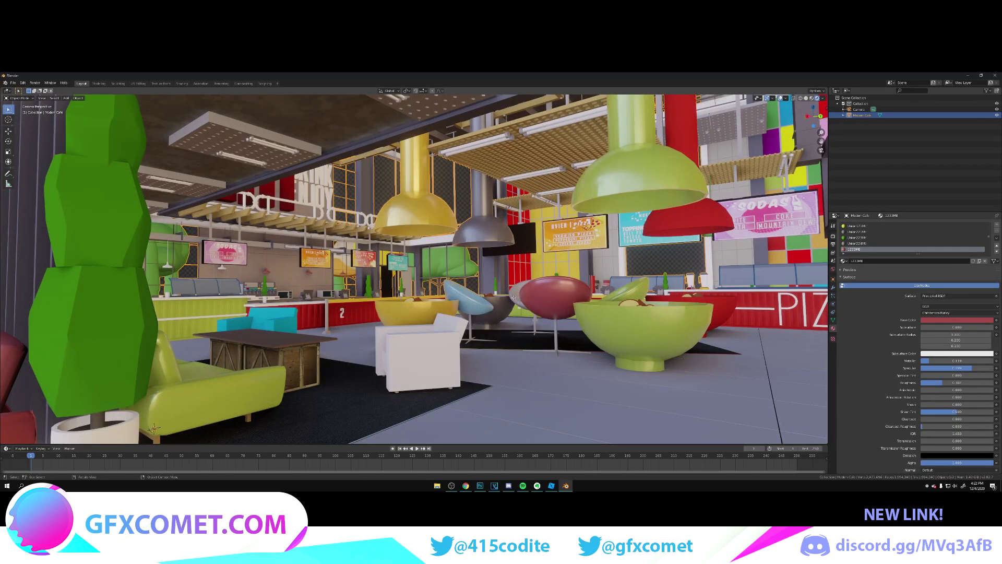
# Step: Pick the light grey chair's material and set metallic to about 0.12, specular to about 0.8 and roughness to about 0.2
pyautogui.press('Tab')
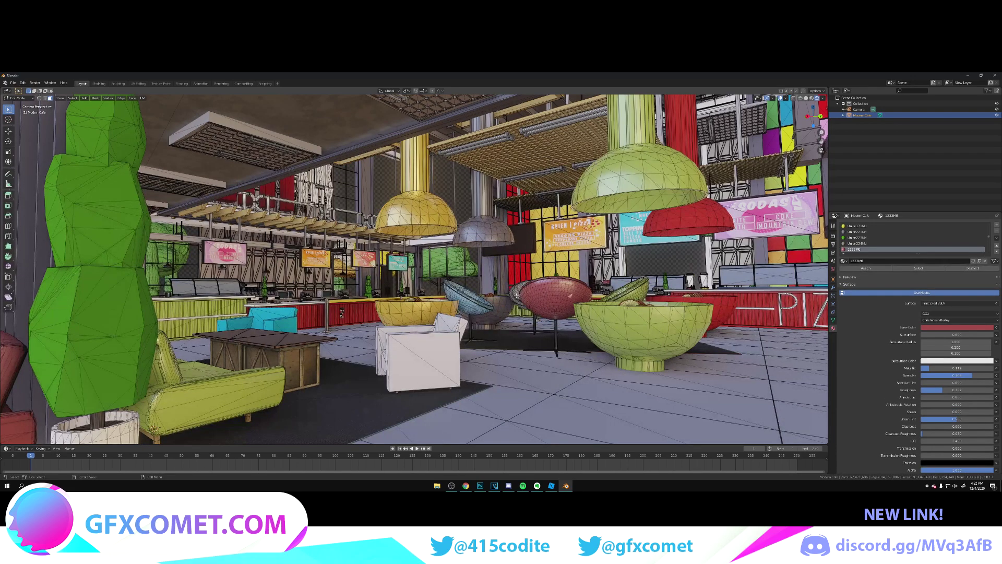
pyautogui.click(515, 296)
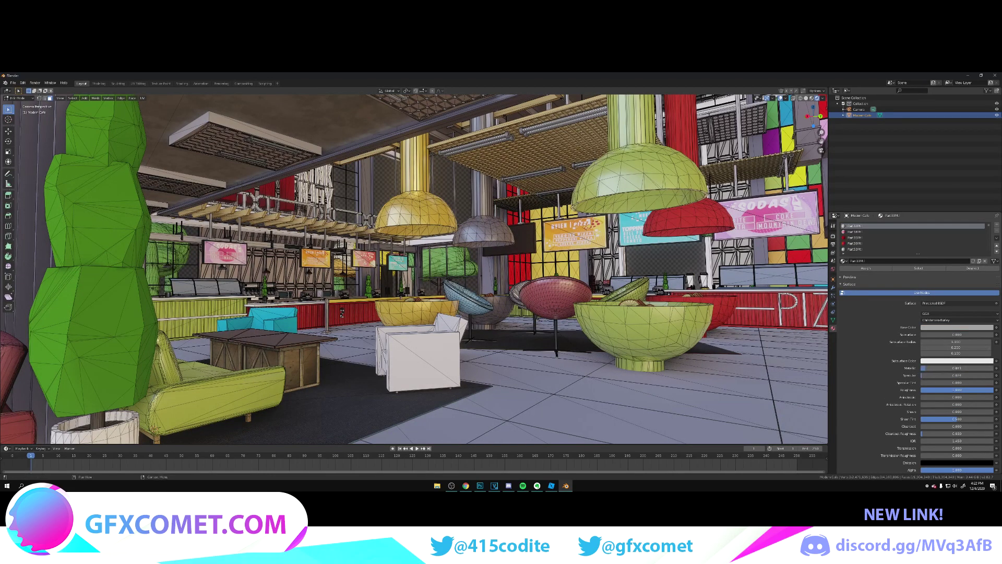
pyautogui.moveTo(928, 375)
pyautogui.mouseDown()
pyautogui.moveTo(980, 376)
pyautogui.moveTo(922, 389)
pyautogui.moveTo(932, 389)
pyautogui.mouseUp()
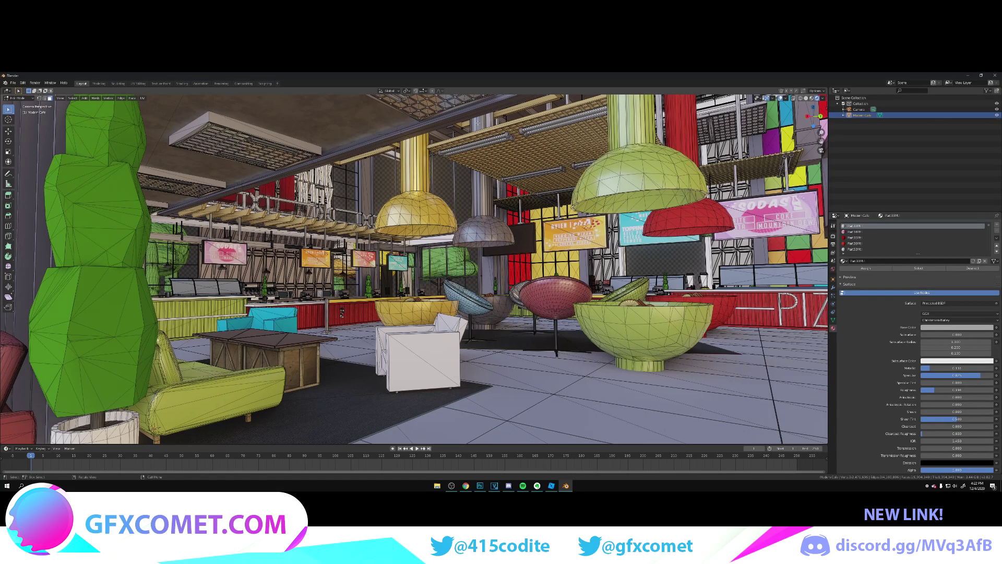
pyautogui.moveTo(934, 389)
pyautogui.mouseDown()
pyautogui.moveTo(922, 389)
pyautogui.moveTo(931, 389)
pyautogui.mouseUp()
pyautogui.press('Tab')
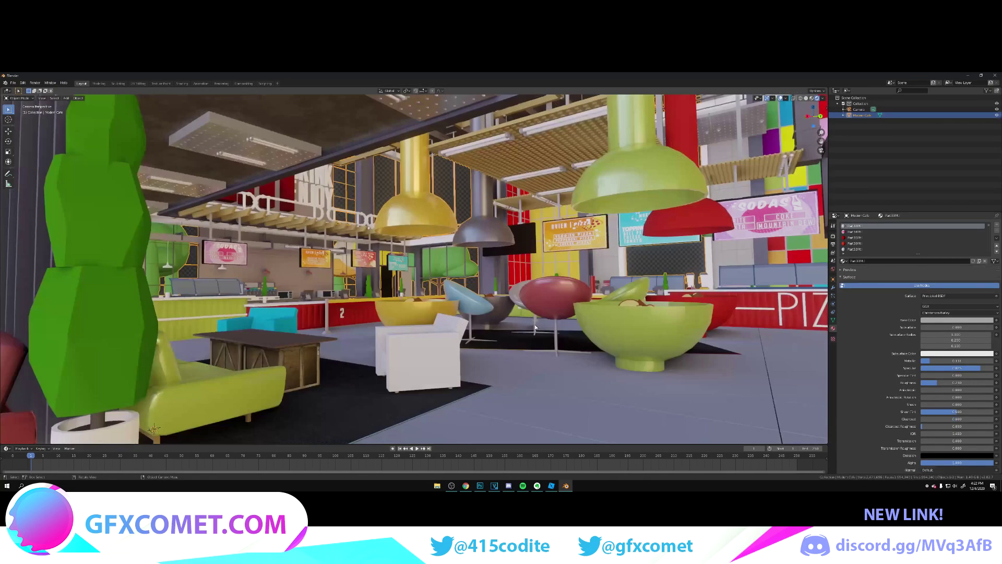
# Step: Add a new material to the café mesh for the chair legs, with metallic and specular about 0.95 and roughness about 0.06
pyautogui.hotkey('shift', '`')
pyautogui.press('w')
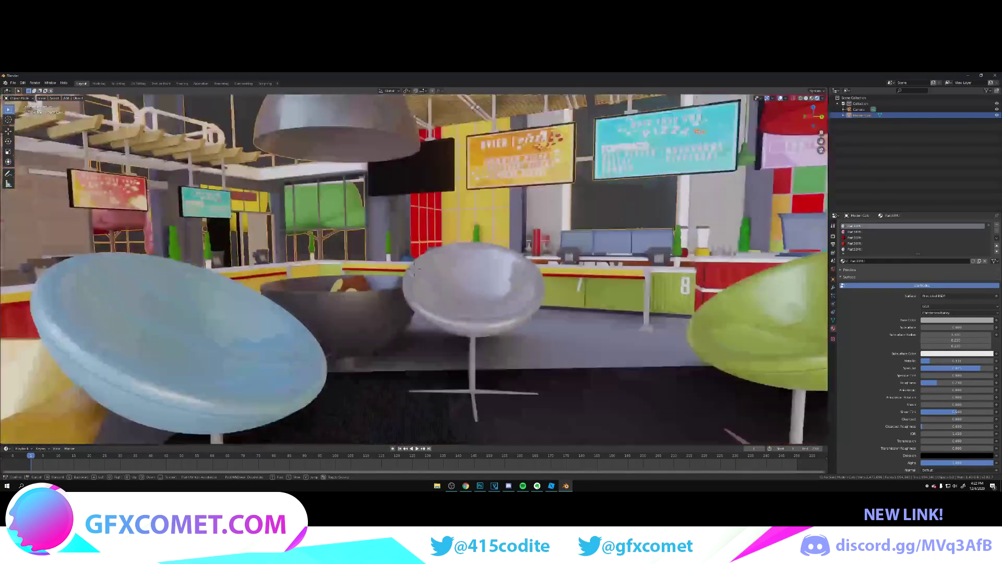
pyautogui.press('w')
pyautogui.press('s')
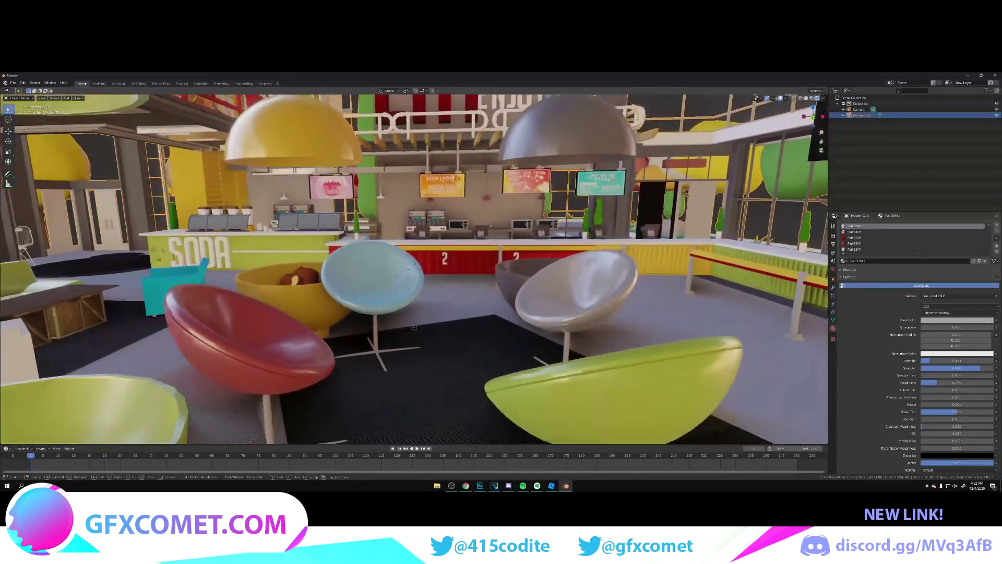
pyautogui.press('w')
pyautogui.click(327, 273)
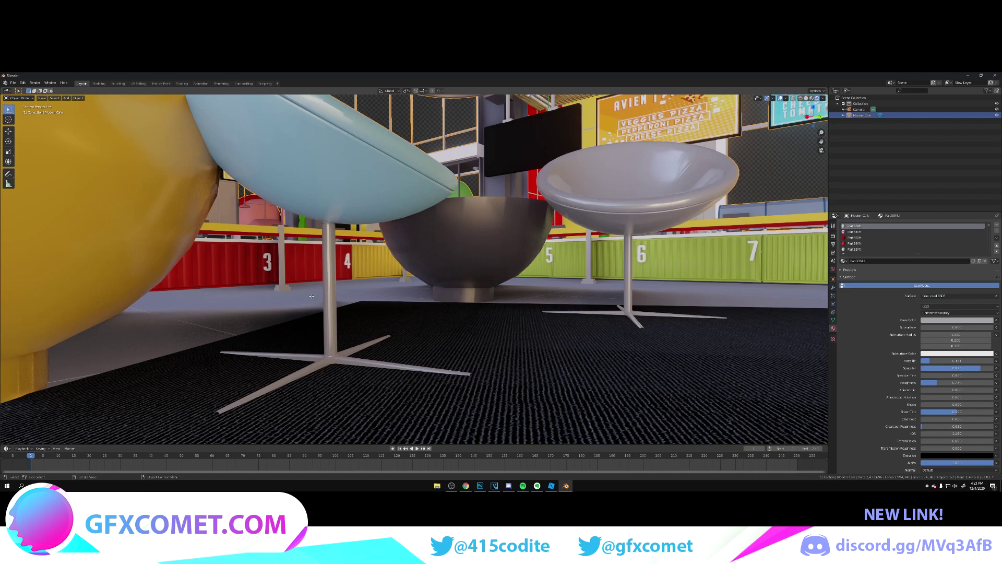
pyautogui.press('Tab')
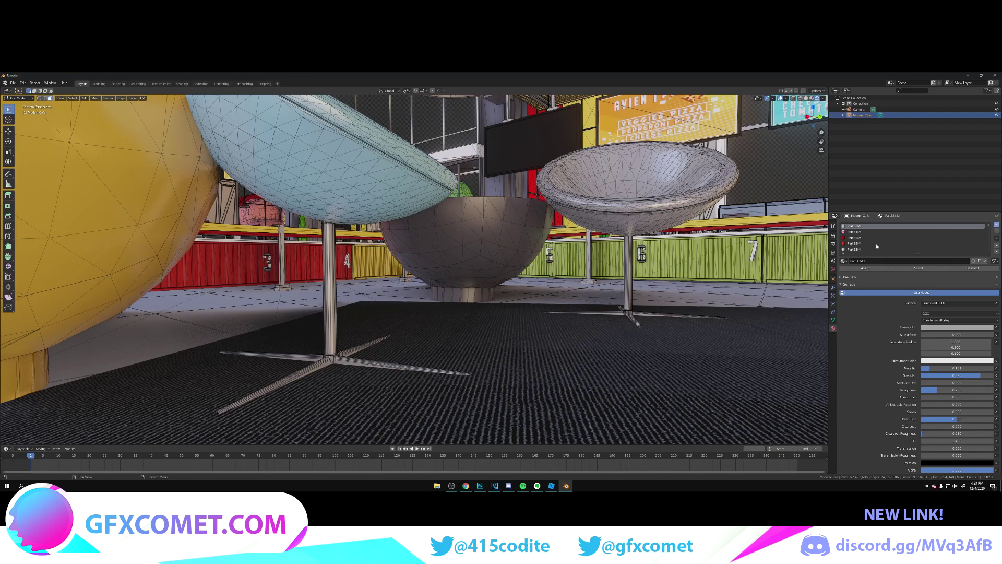
pyautogui.keyDown('ctrl'); pyautogui.scroll(-5, 875, 243); pyautogui.keyUp('ctrl')
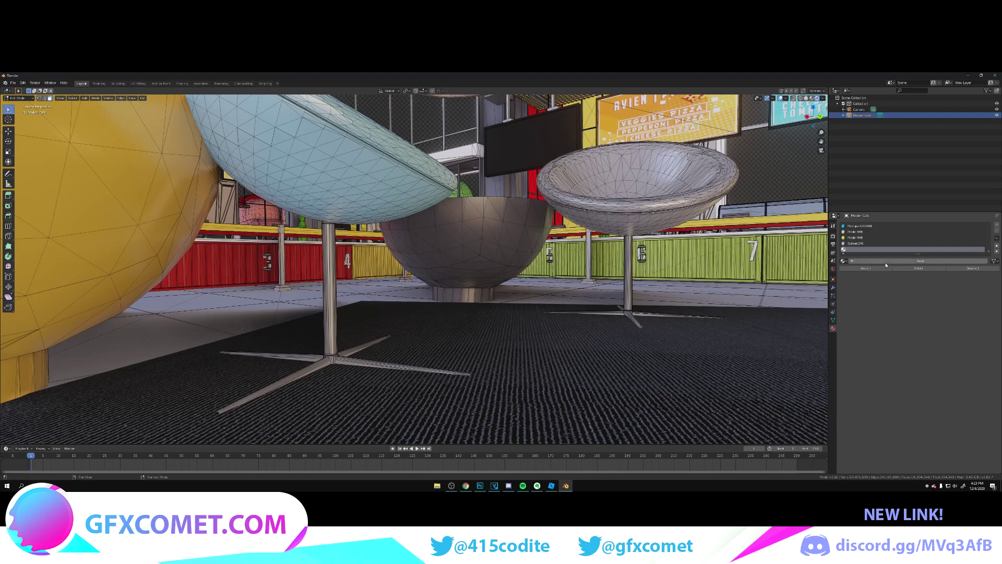
pyautogui.click(886, 263)
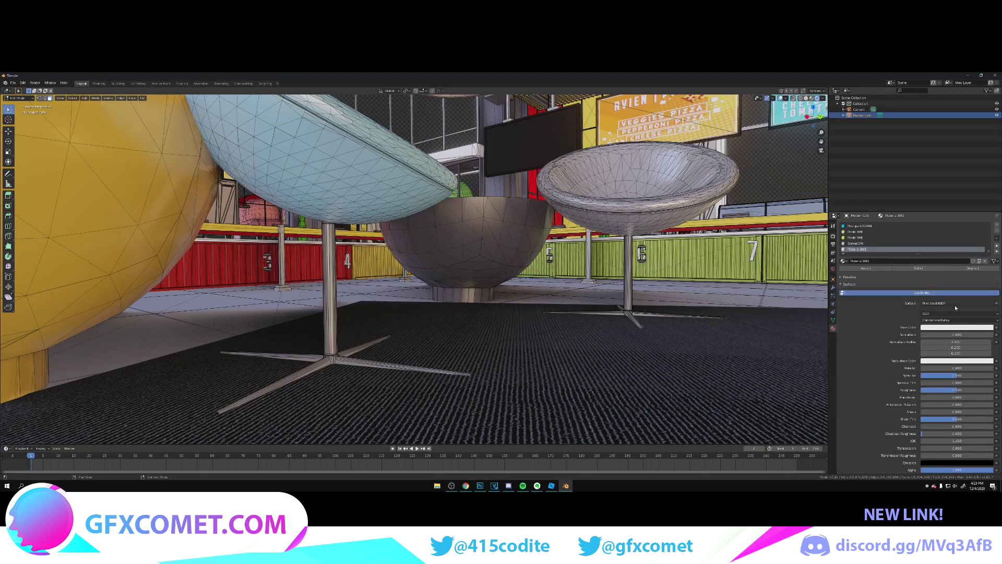
pyautogui.moveTo(938, 367); pyautogui.dragTo(990, 375)
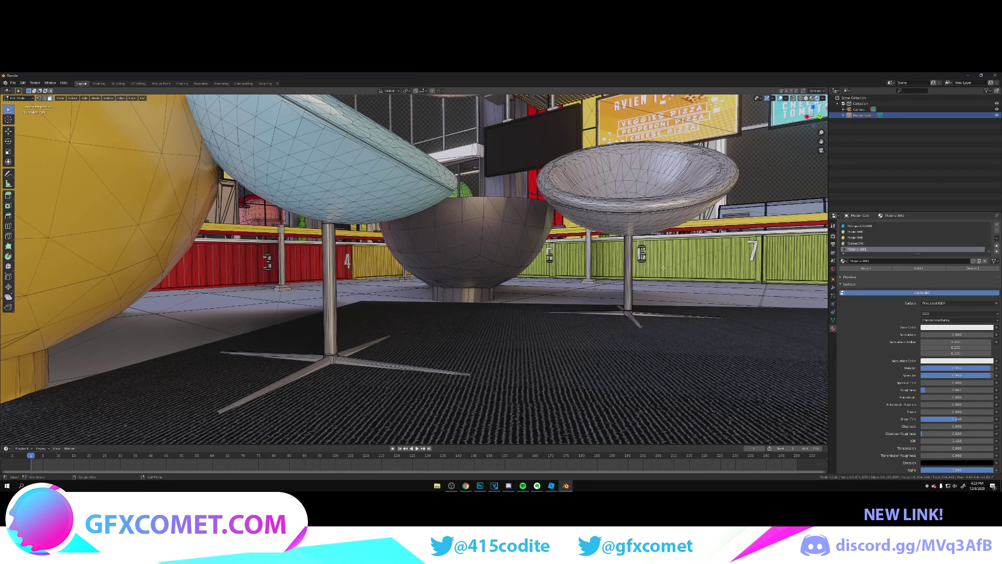
# Step: Select all faces sharing the light grey chair's material, legs included, and make the new chrome material slot active
pyautogui.click(329, 261)
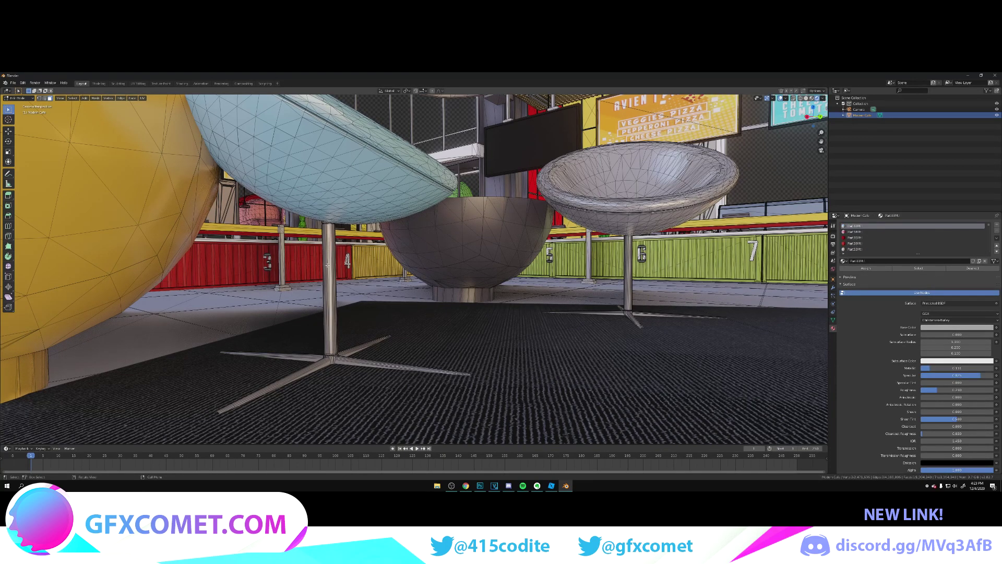
pyautogui.click(918, 269)
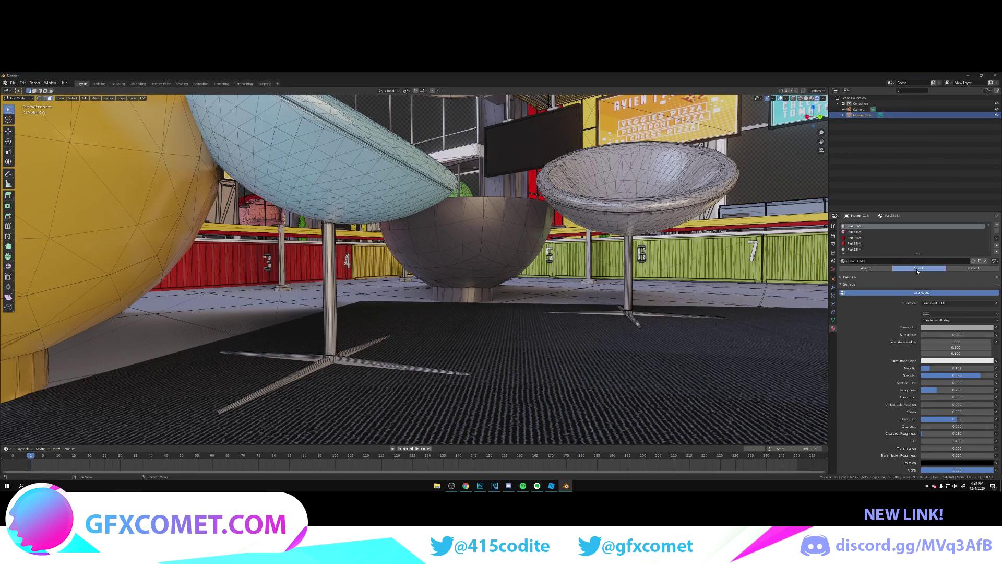
pyautogui.click(919, 238)
pyautogui.scroll(10, 939, 238)
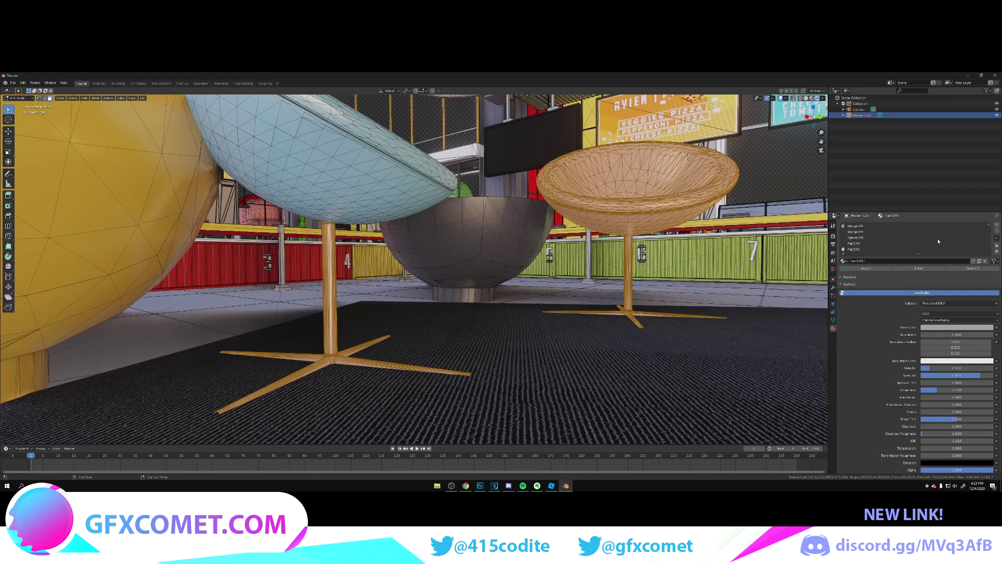
pyautogui.moveTo(990, 227); pyautogui.dragTo(986, 256)
pyautogui.click(869, 250)
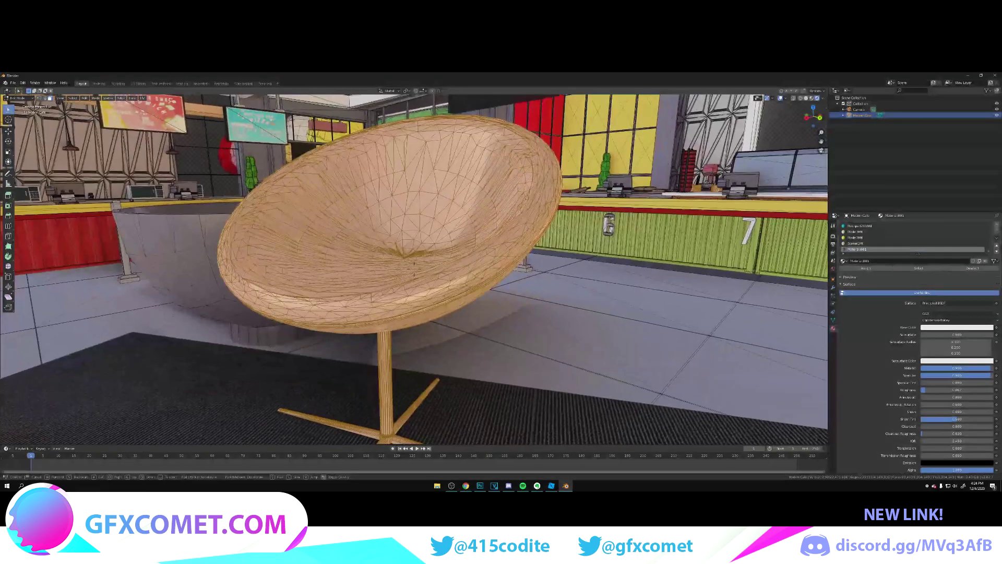
# Step: Remove the inner seat and upper rim faces of the light grey chair from the selection with Circle Select
pyautogui.press('s')
pyautogui.press('w')
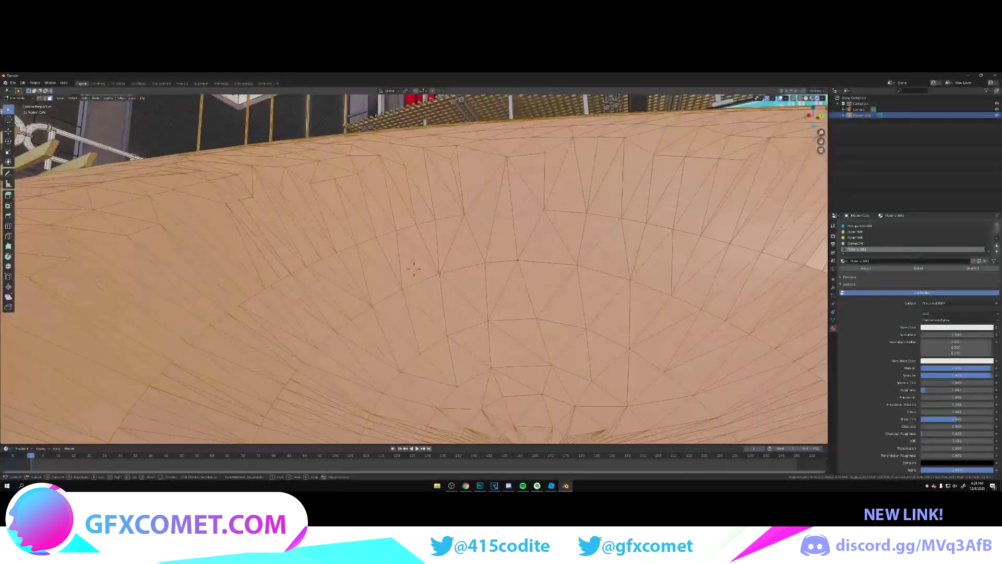
pyautogui.press('s')
pyautogui.click(414, 269)
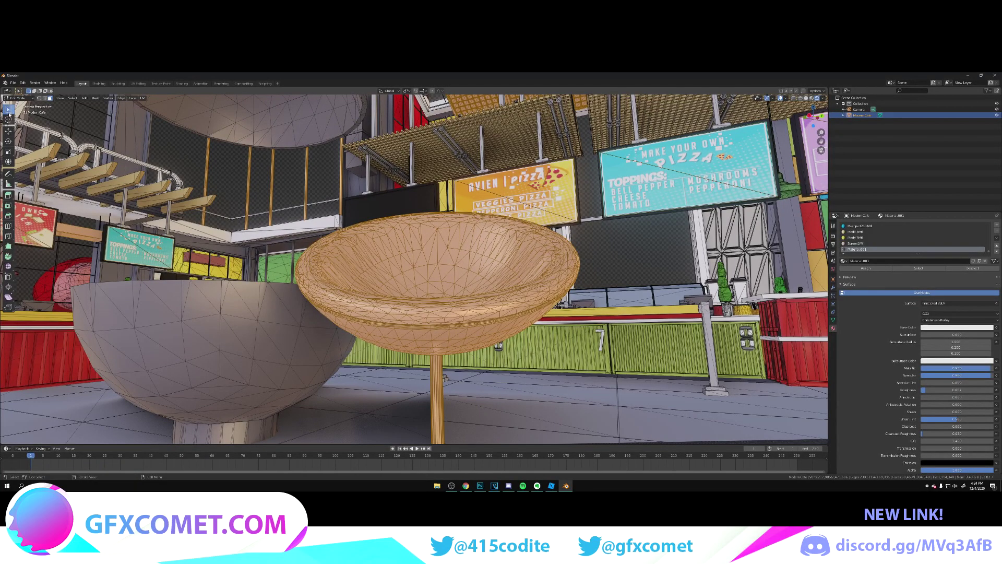
pyautogui.moveTo(7, 110); pyautogui.dragTo(46, 136)
pyautogui.press('c')
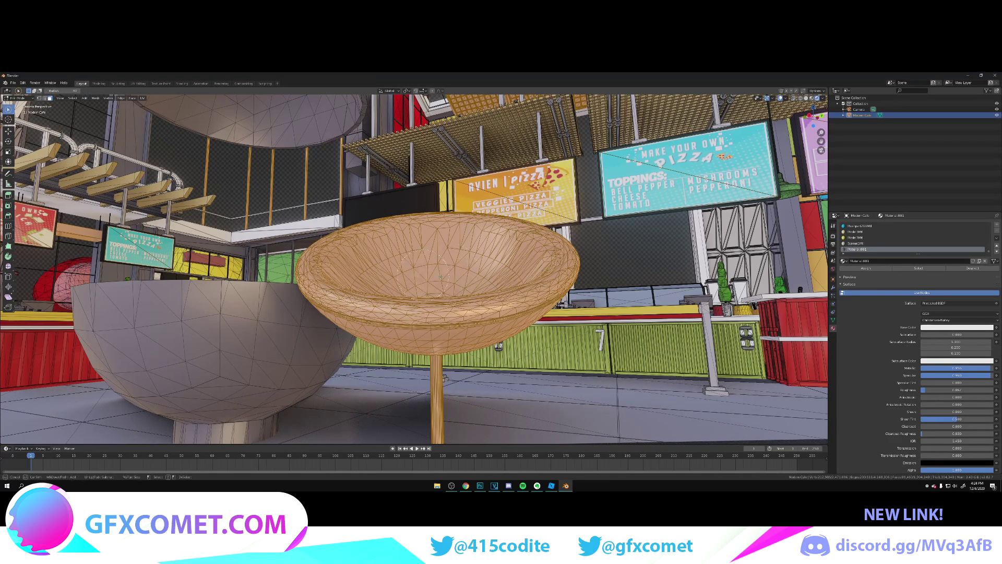
pyautogui.moveTo(498, 275)
pyautogui.mouseDown()
pyautogui.moveTo(417, 277)
pyautogui.moveTo(485, 253)
pyautogui.mouseUp()
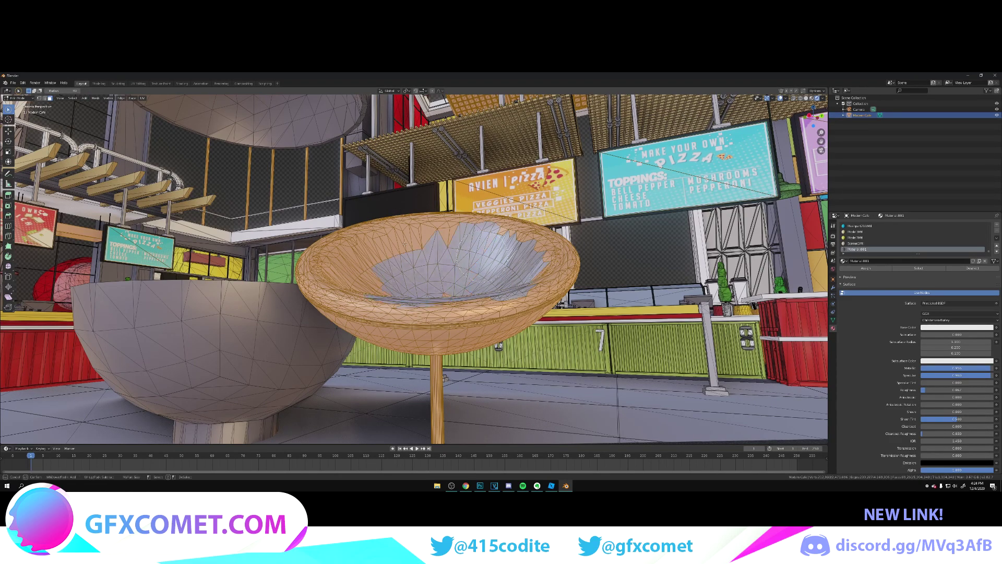
pyautogui.moveTo(392, 215)
pyautogui.keyDown('shift'); pyautogui.mouseDown()
pyautogui.moveTo(358, 227)
pyautogui.moveTo(317, 265)
pyautogui.moveTo(417, 264)
pyautogui.mouseUp(); pyautogui.keyUp('shift')
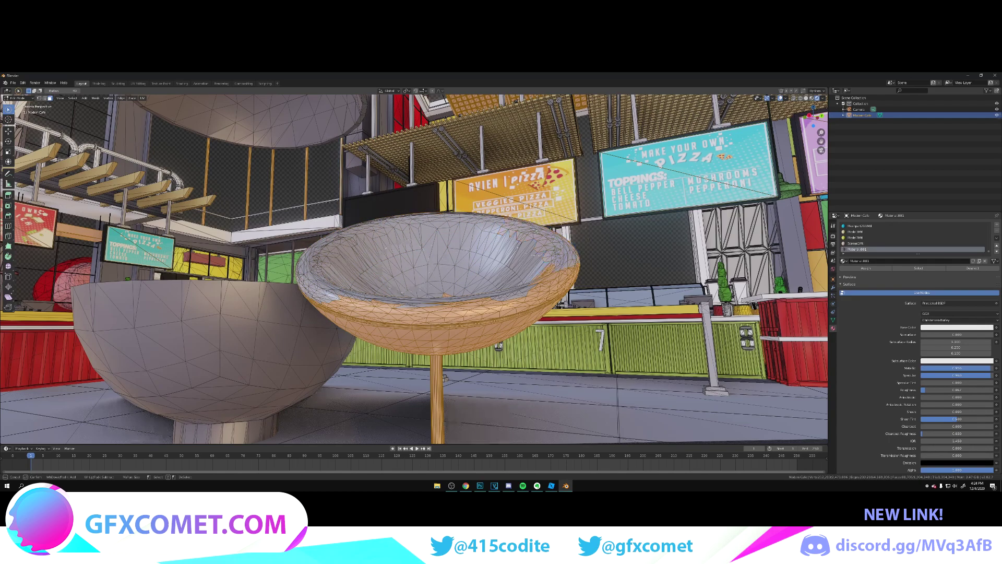
pyautogui.moveTo(564, 252); pyautogui.dragTo(547, 263, button='middle')
pyautogui.moveTo(509, 221); pyautogui.dragTo(480, 302, button='middle')
# Step: Deselect most of the faces on the underside of the light grey chair's seat
pyautogui.hotkey('shift', '`')
pyautogui.press('w')
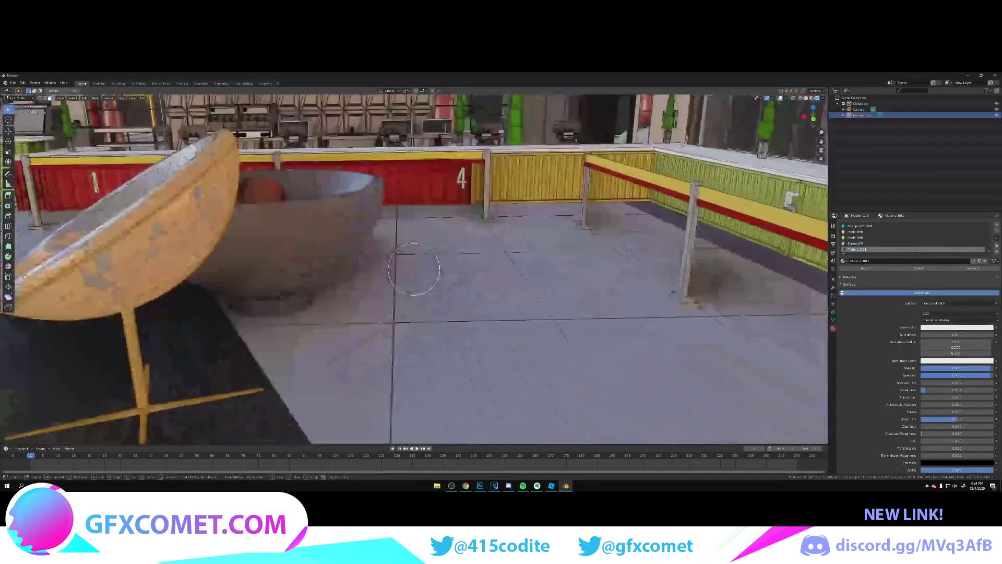
pyautogui.press('s')
pyautogui.press('w')
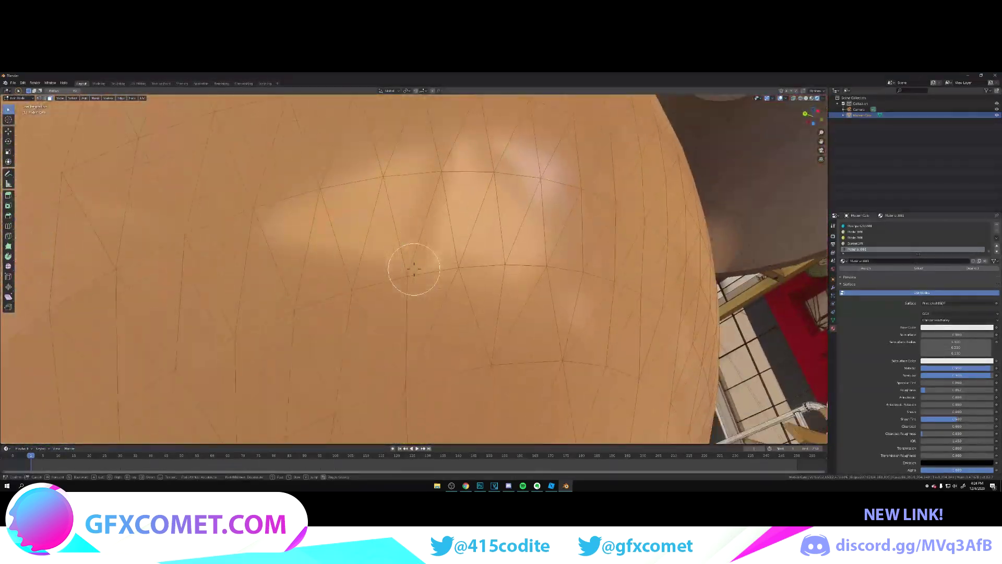
pyautogui.press('s')
pyautogui.click(414, 269)
pyautogui.moveTo(375, 175)
pyautogui.mouseDown(button='middle')
pyautogui.moveTo(468, 162)
pyautogui.moveTo(478, 232)
pyautogui.moveTo(386, 196)
pyautogui.moveTo(438, 287)
pyautogui.moveTo(272, 272)
pyautogui.mouseUp(button='middle')
pyautogui.moveTo(272, 272)
pyautogui.keyDown('ctrl'); pyautogui.mouseDown()
pyautogui.moveTo(278, 317)
pyautogui.moveTo(305, 318)
pyautogui.mouseUp(); pyautogui.keyUp('ctrl')
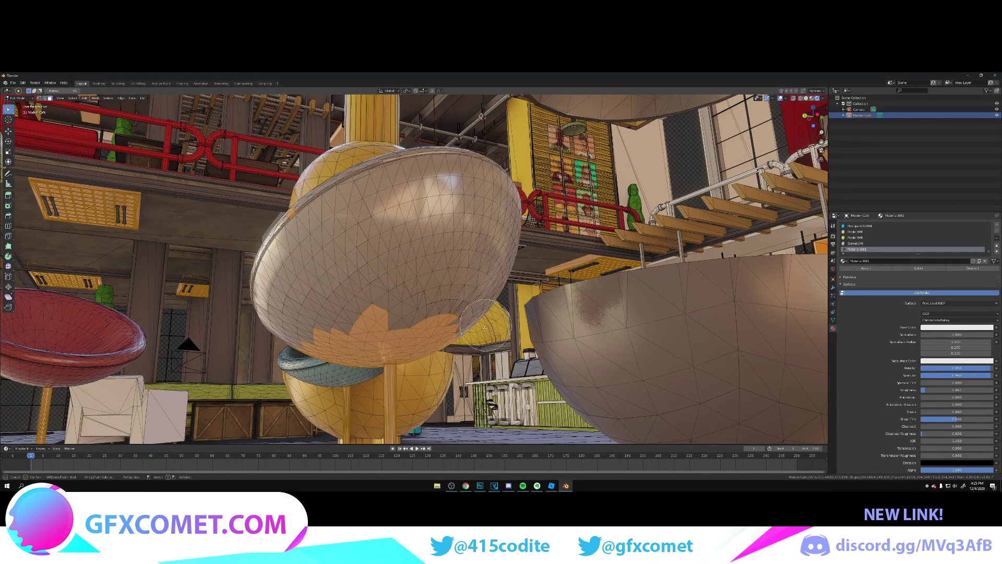
# Step: Deselect the seat faces around the top of the stem and along the side of the outer shell
pyautogui.hotkey('shift', '`')
pyautogui.press('w')
pyautogui.press('s')
pyautogui.click(413, 269)
pyautogui.moveTo(493, 209)
pyautogui.keyDown('ctrl'); pyautogui.mouseDown()
pyautogui.moveTo(456, 243)
pyautogui.moveTo(553, 262)
pyautogui.moveTo(444, 324)
pyautogui.mouseUp(); pyautogui.keyUp('ctrl')
pyautogui.hotkey('shift', '`')
pyautogui.press('a')
pyautogui.click(414, 269)
pyautogui.keyDown('ctrl'); pyautogui.moveTo(616, 230); pyautogui.dragTo(803, 140); pyautogui.keyUp('ctrl')
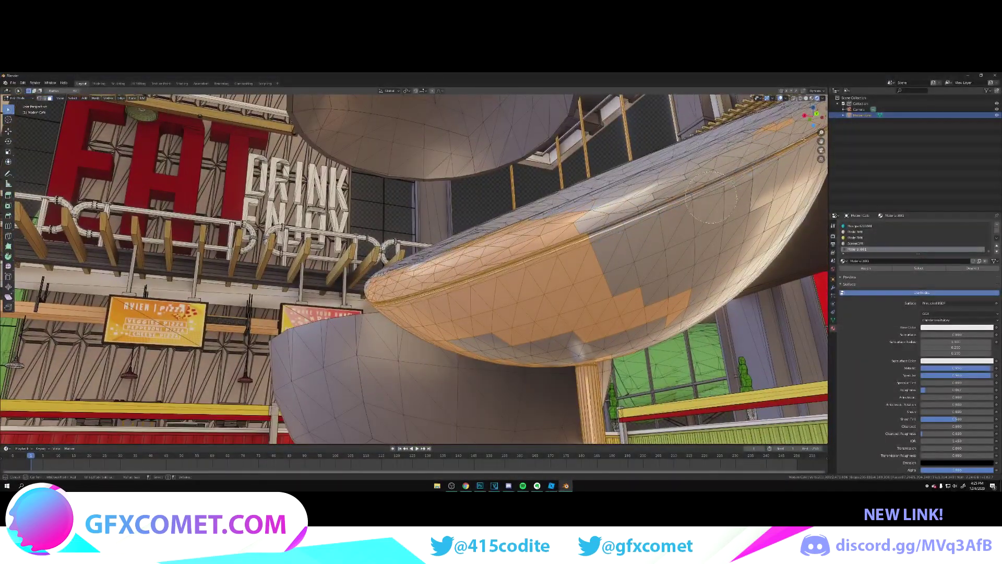
pyautogui.keyDown('ctrl'); pyautogui.moveTo(460, 291); pyautogui.dragTo(452, 350); pyautogui.keyUp('ctrl')
# Step: Deselect the leftover faces on the far side of the seat's shell and on its outer rim
pyautogui.hotkey('shift', '`')
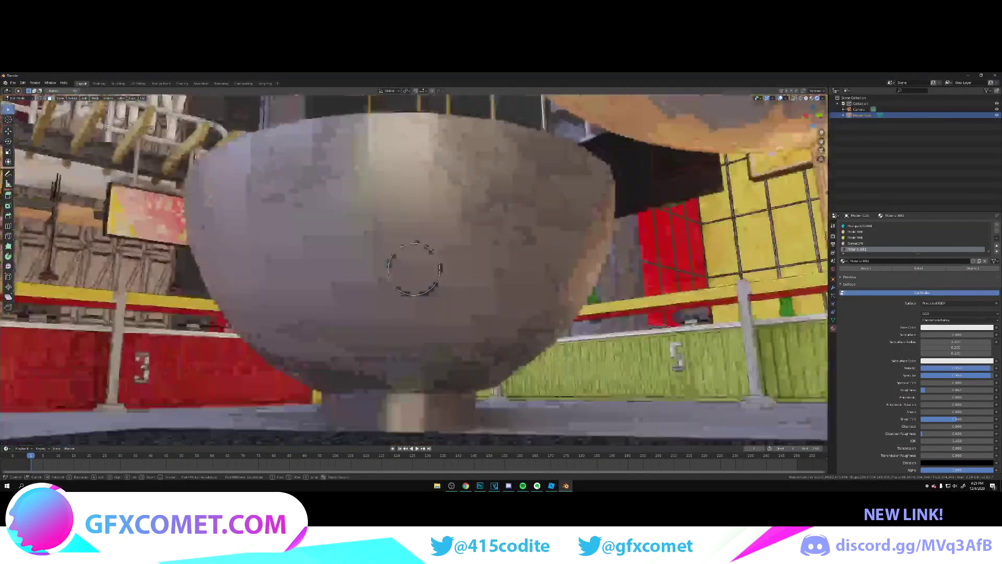
pyautogui.press('a')
pyautogui.click(414, 268)
pyautogui.keyDown('ctrl'); pyautogui.moveTo(414, 269); pyautogui.dragTo(427, 269); pyautogui.keyUp('ctrl')
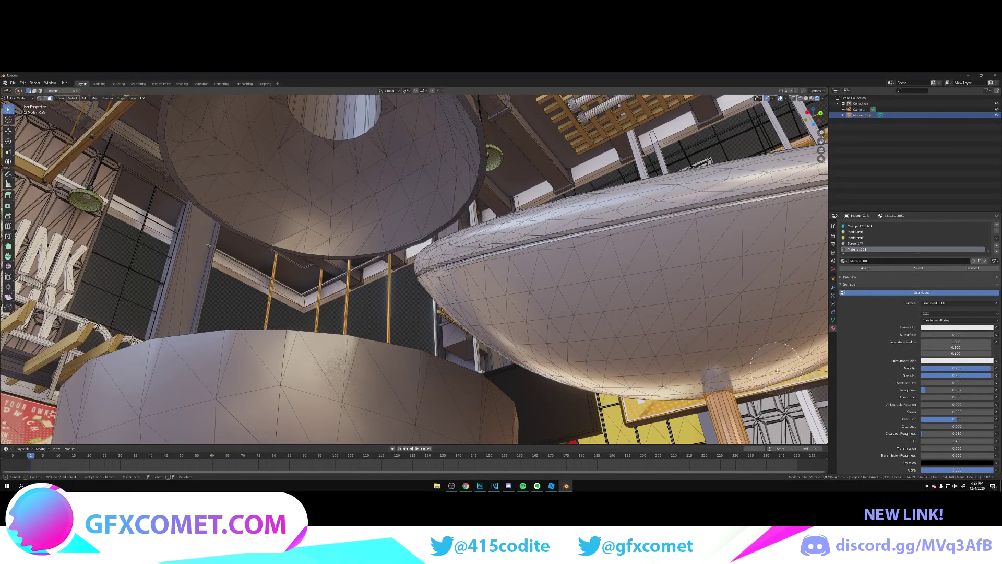
pyautogui.hotkey('shift', '`')
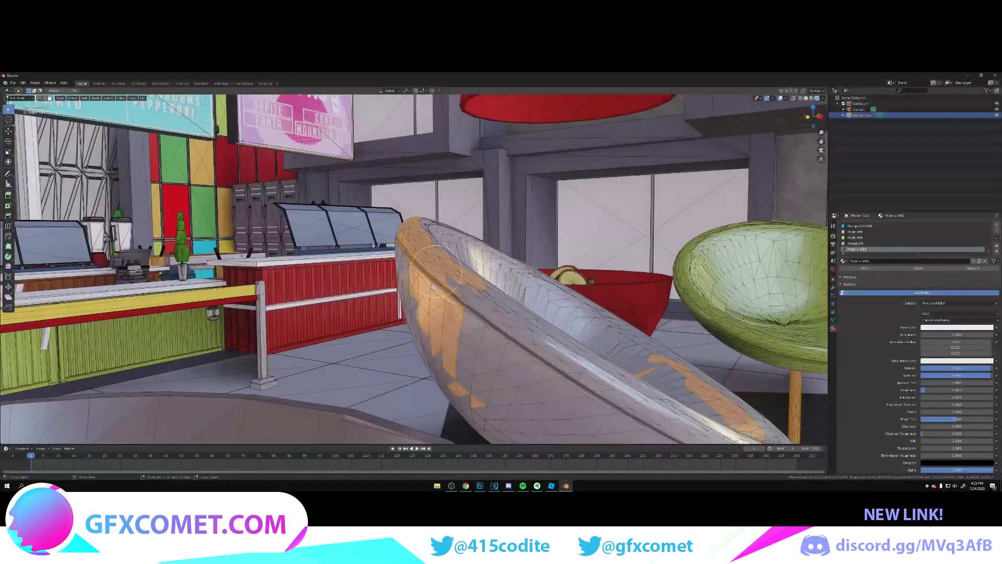
pyautogui.click(414, 269)
pyautogui.keyDown('ctrl'); pyautogui.moveTo(414, 268); pyautogui.dragTo(428, 300); pyautogui.keyUp('ctrl')
# Step: Deselect the stray patches of faces left inside the light grey chair's seat
pyautogui.hotkey('shift', '`')
pyautogui.press('w')
pyautogui.click(413, 269)
pyautogui.keyDown('ctrl'); pyautogui.moveTo(314, 334); pyautogui.dragTo(273, 336); pyautogui.keyUp('ctrl')
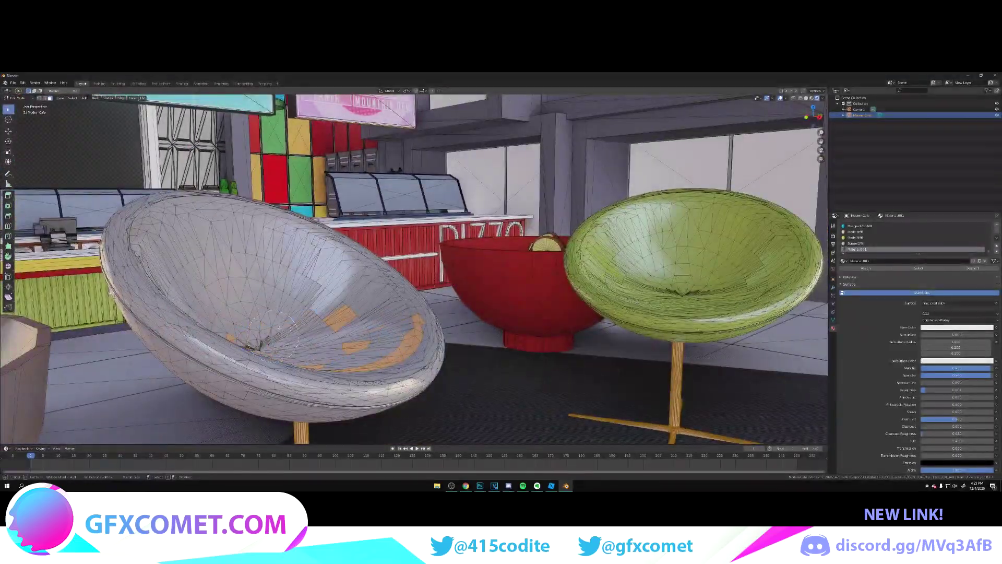
pyautogui.hotkey('shift', '`')
pyautogui.press('s')
pyautogui.press('w')
pyautogui.click(414, 269)
pyautogui.keyDown('ctrl'); pyautogui.moveTo(414, 268); pyautogui.dragTo(366, 253); pyautogui.keyUp('ctrl')
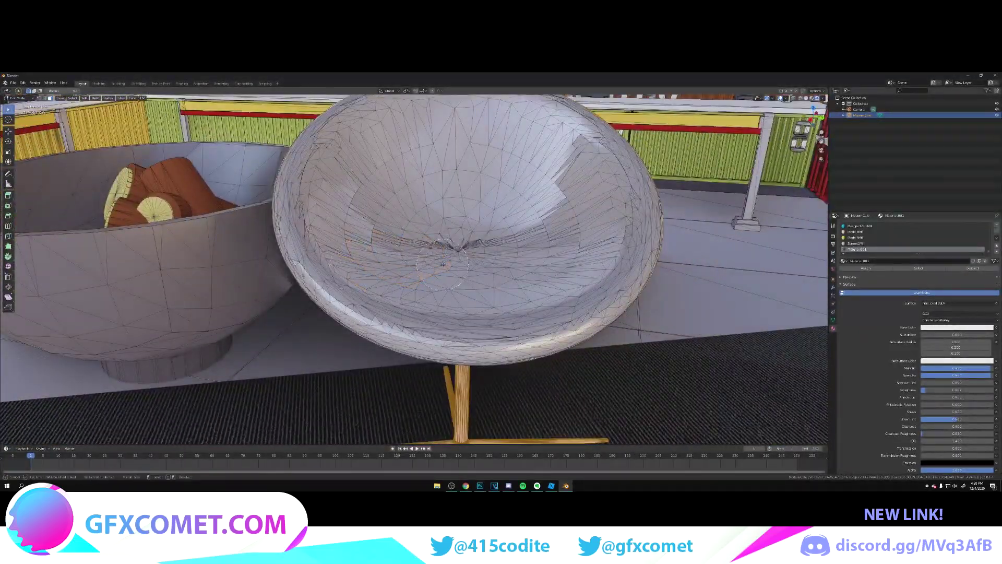
# Step: Check around the light grey chair and deselect the last strip of underside faces beside the stem
pyautogui.hotkey('shift', '`')
pyautogui.press('w')
pyautogui.press('s')
pyautogui.press('w')
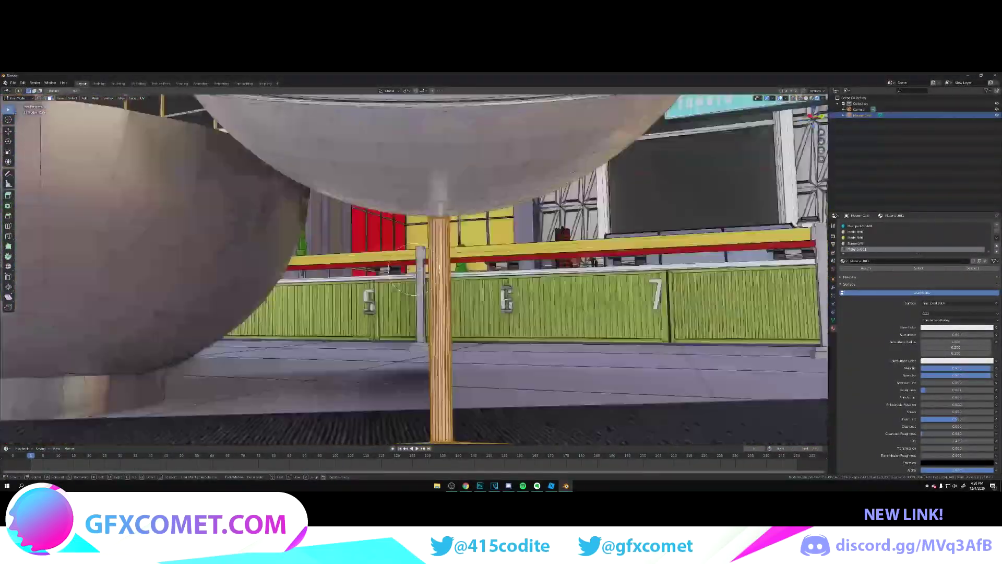
pyautogui.press('w')
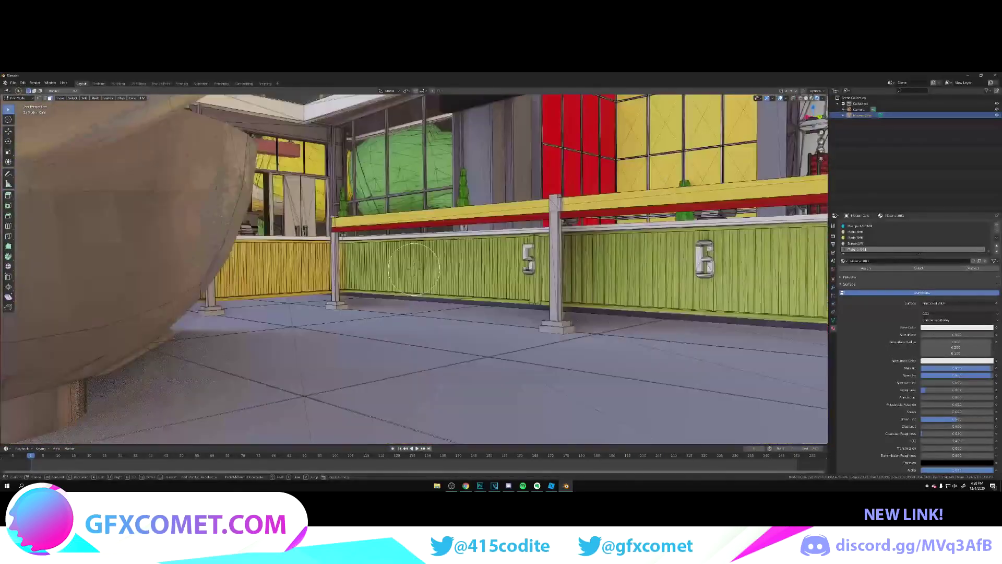
pyautogui.press('w')
pyautogui.press('s')
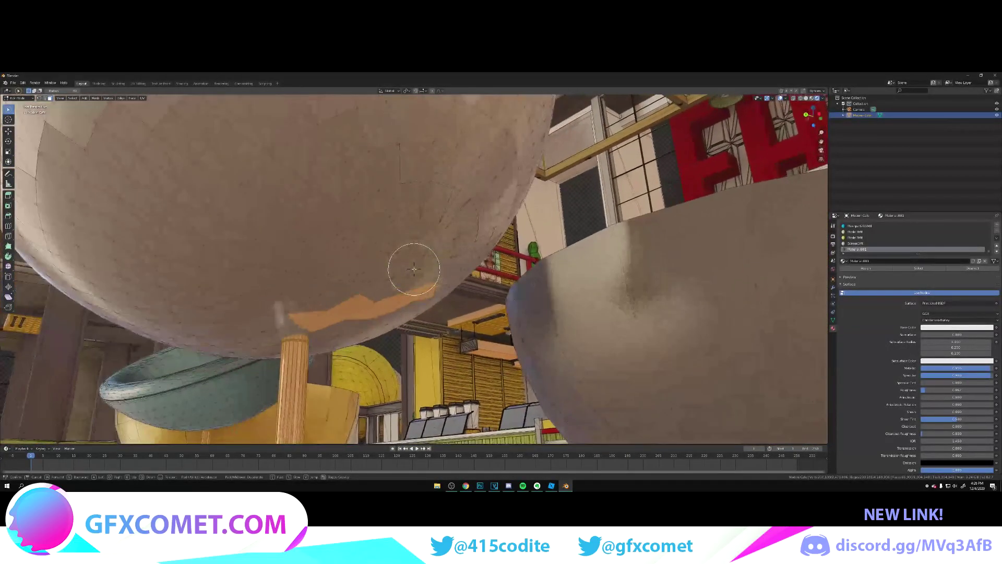
pyautogui.click(414, 268)
pyautogui.keyDown('ctrl'); pyautogui.moveTo(306, 305); pyautogui.dragTo(404, 292); pyautogui.keyUp('ctrl')
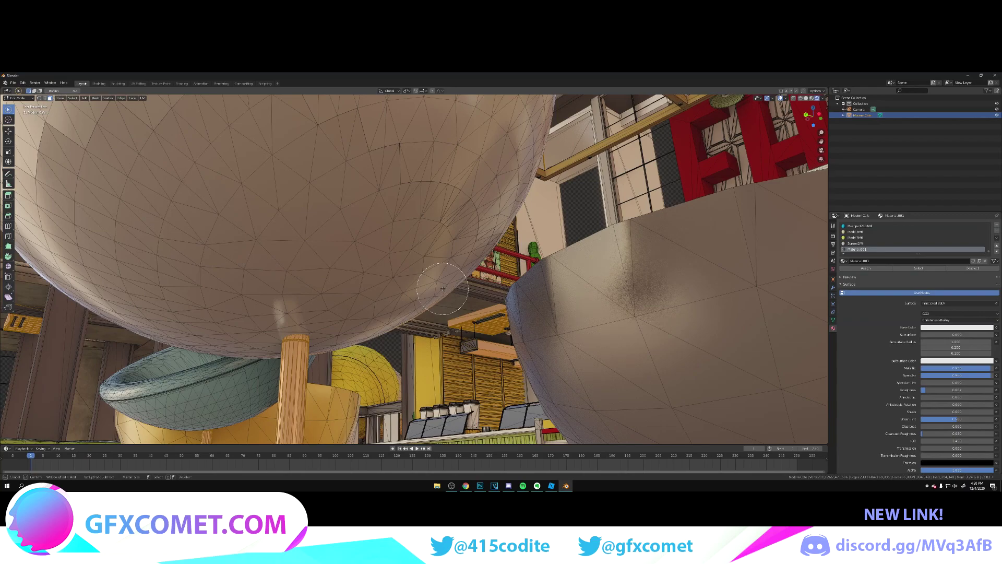
# Step: Assign the new chrome material to the selected chair stems and legs, and return to Object Mode
pyautogui.hotkey('shift', '`')
pyautogui.press('a')
pyautogui.press('w')
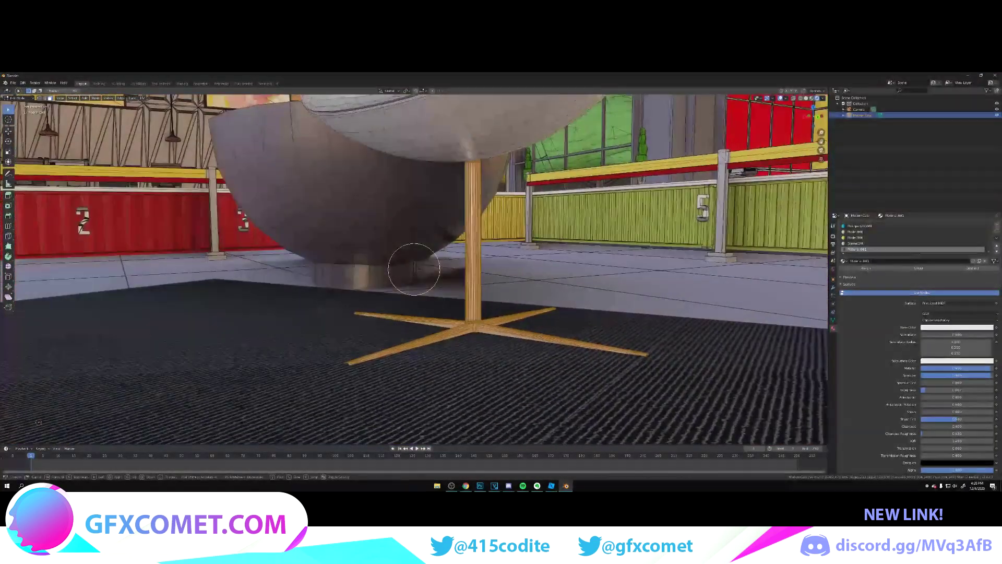
pyautogui.click(414, 269)
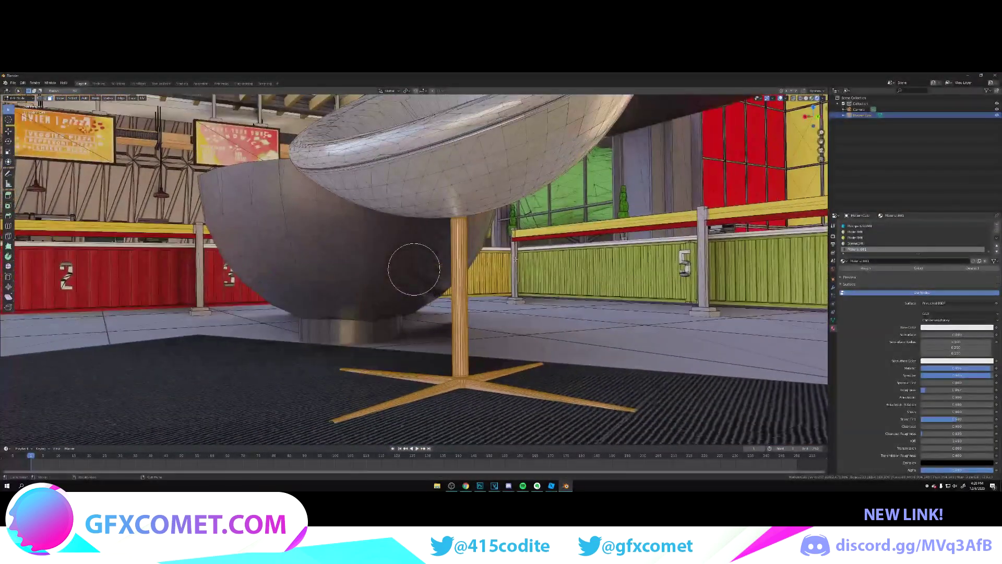
pyautogui.click(869, 269)
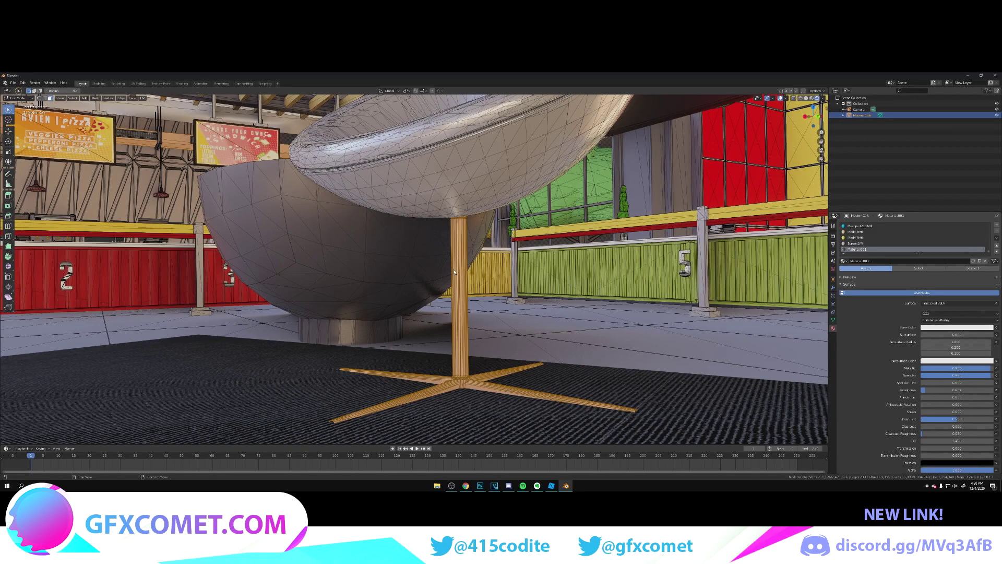
pyautogui.press('c')
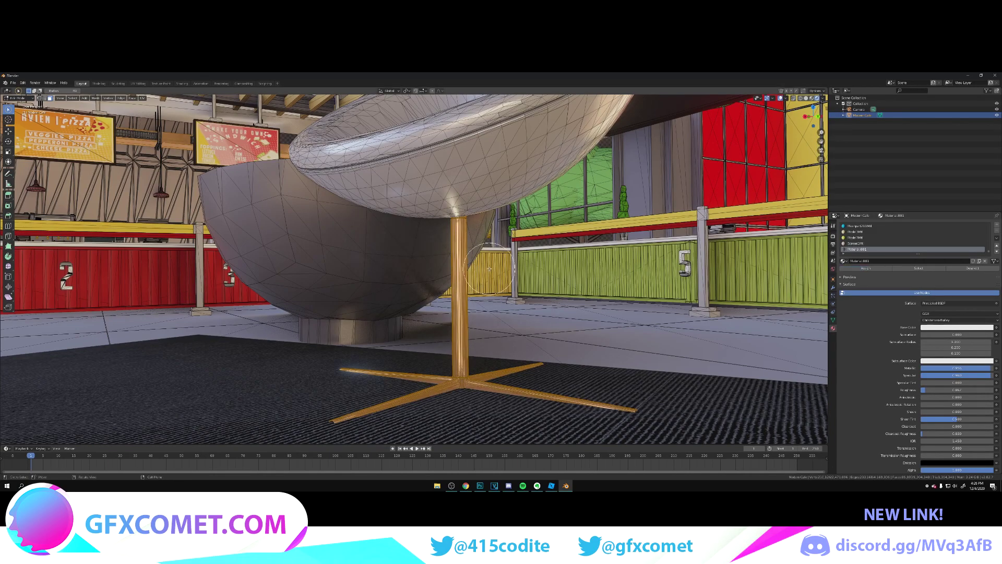
pyautogui.press('Escape')
pyautogui.press('Tab')
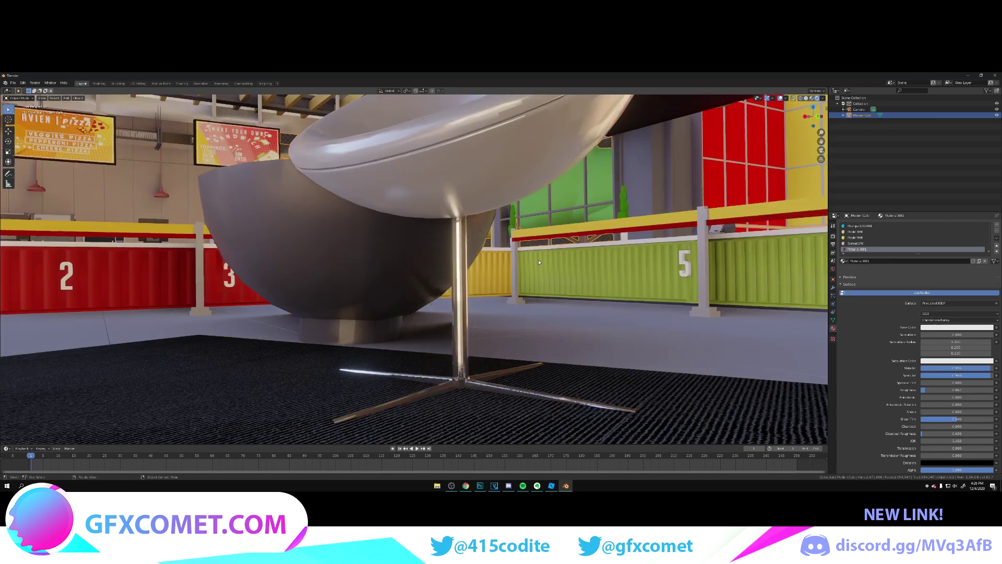
# Step: Examine the chrome legs of the chairs up close on the black rug
pyautogui.hotkey('shift', '`')
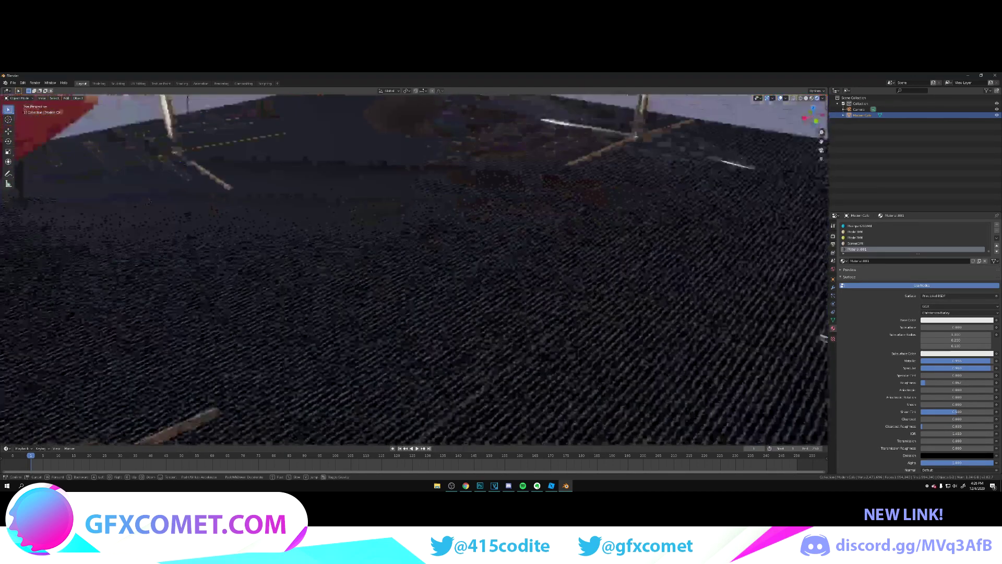
pyautogui.press('w')
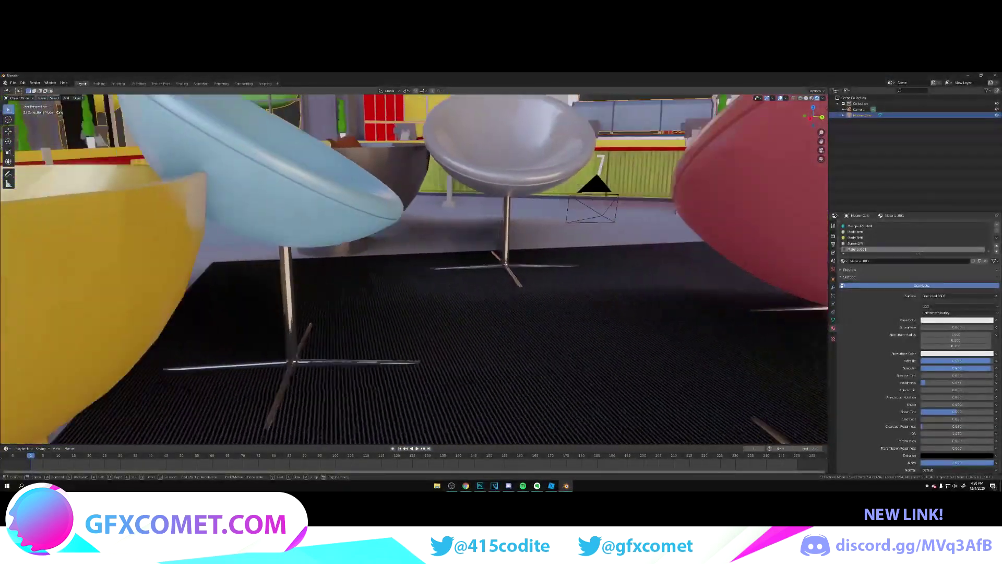
pyautogui.press('w')
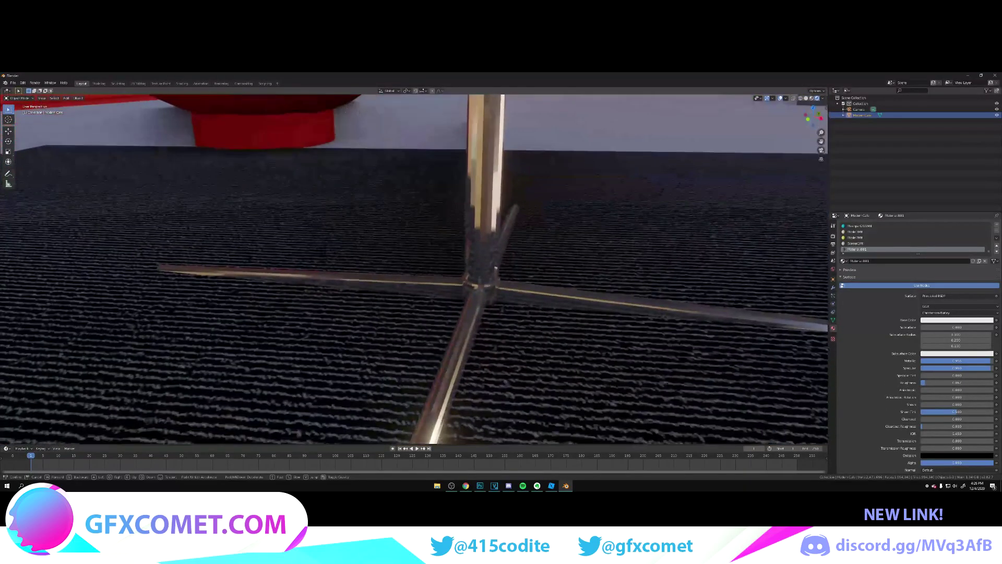
pyautogui.press('s')
pyautogui.press('w')
pyautogui.press('w')
pyautogui.press('s')
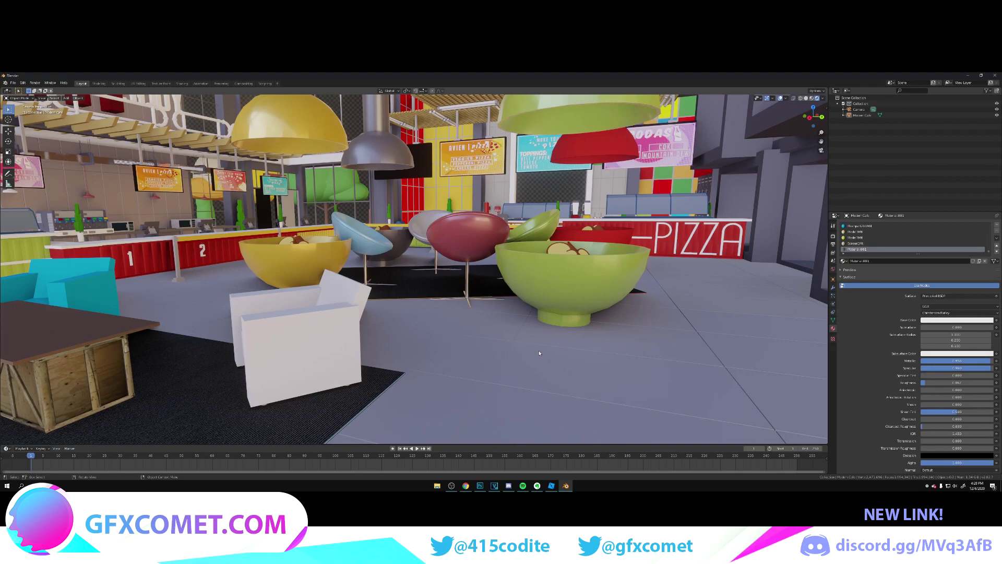
# Step: Fly through the café interior to examine the lamps, chairs, sofas and counters in the rendered view
pyautogui.hotkey('shift', '`')
pyautogui.press('w')
pyautogui.press('s')
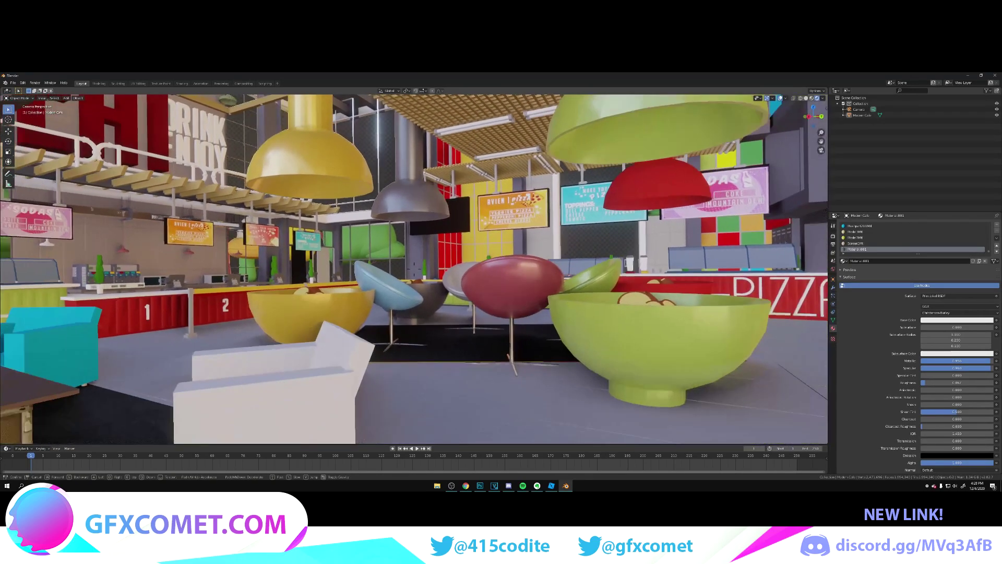
pyautogui.click(414, 272)
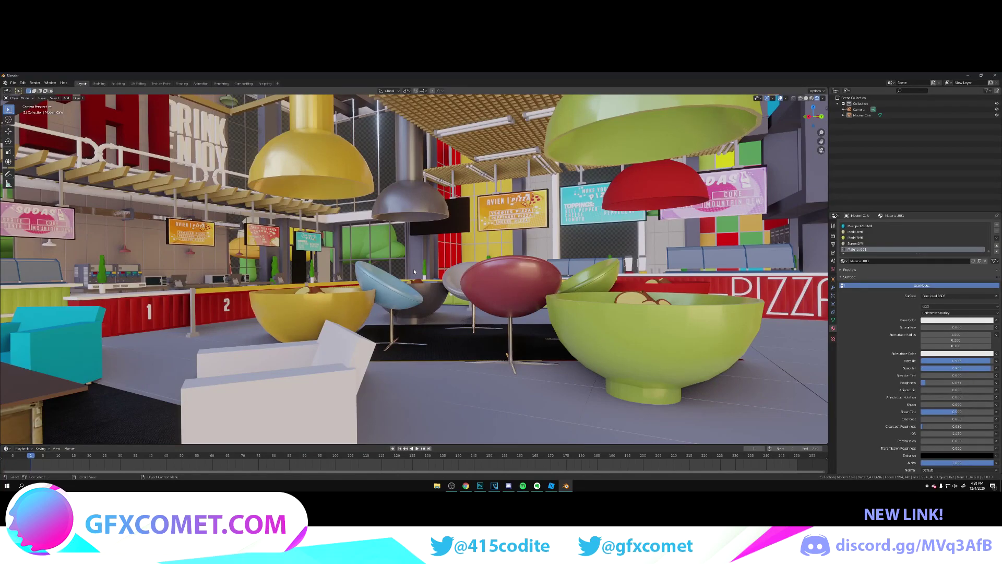
pyautogui.hotkey('shift', '`')
pyautogui.press('s')
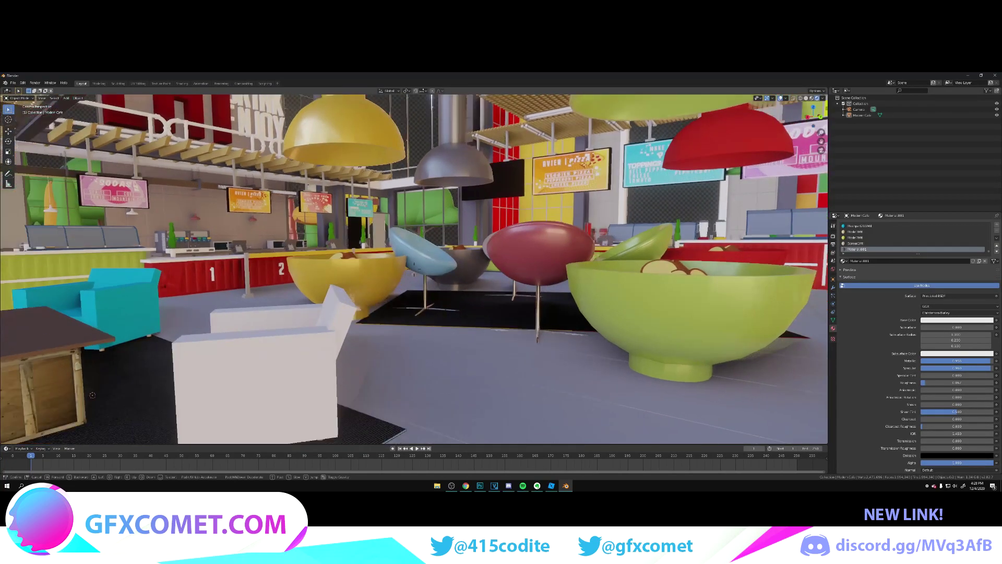
pyautogui.press('w')
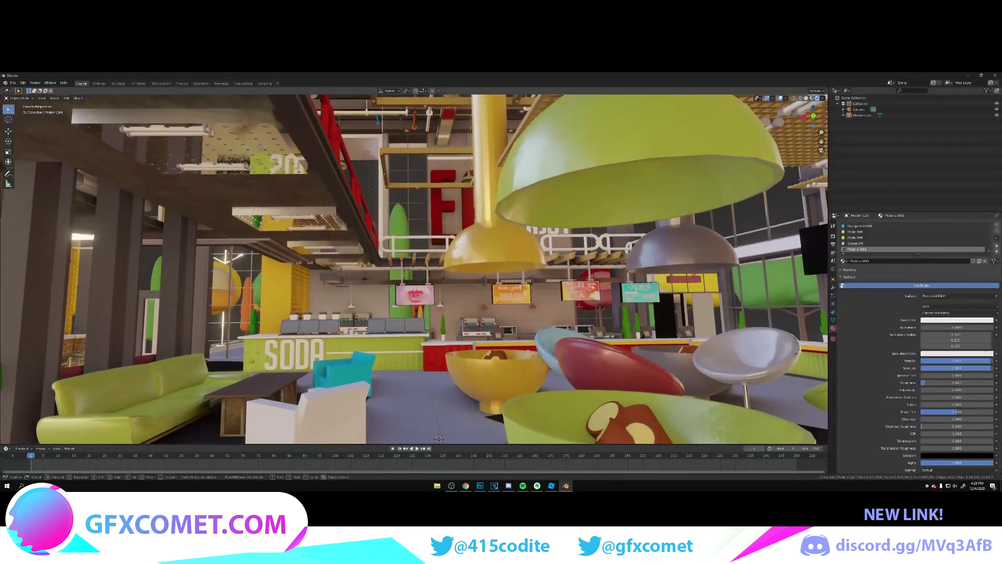
pyautogui.press('s')
pyautogui.press('a')
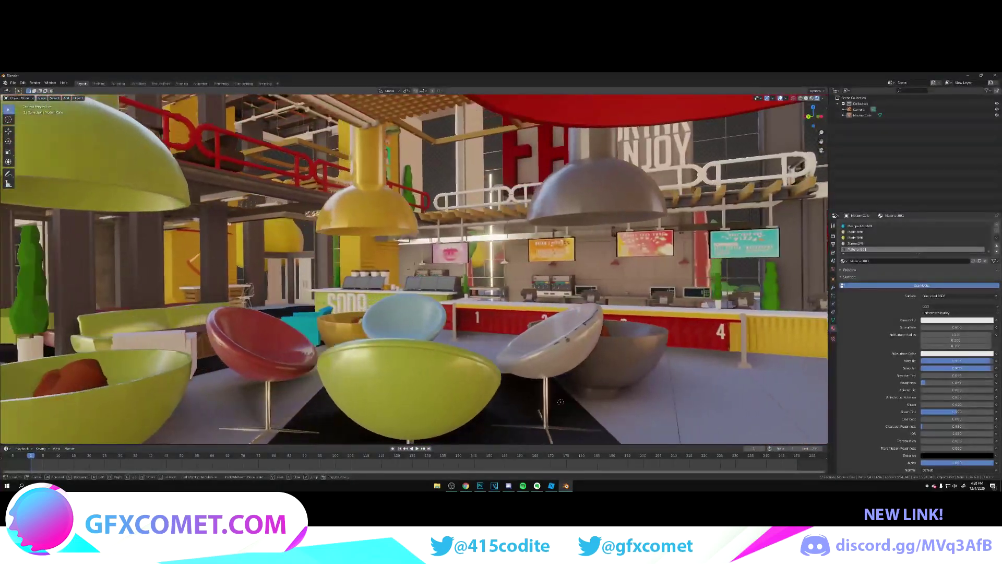
pyautogui.press('w')
pyautogui.press('a')
pyautogui.press('w')
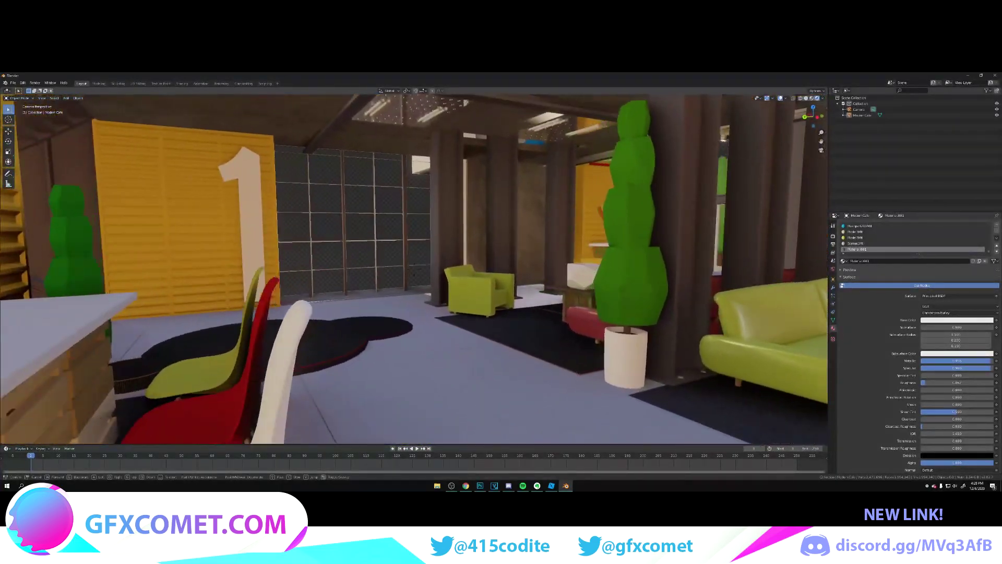
pyautogui.press('w')
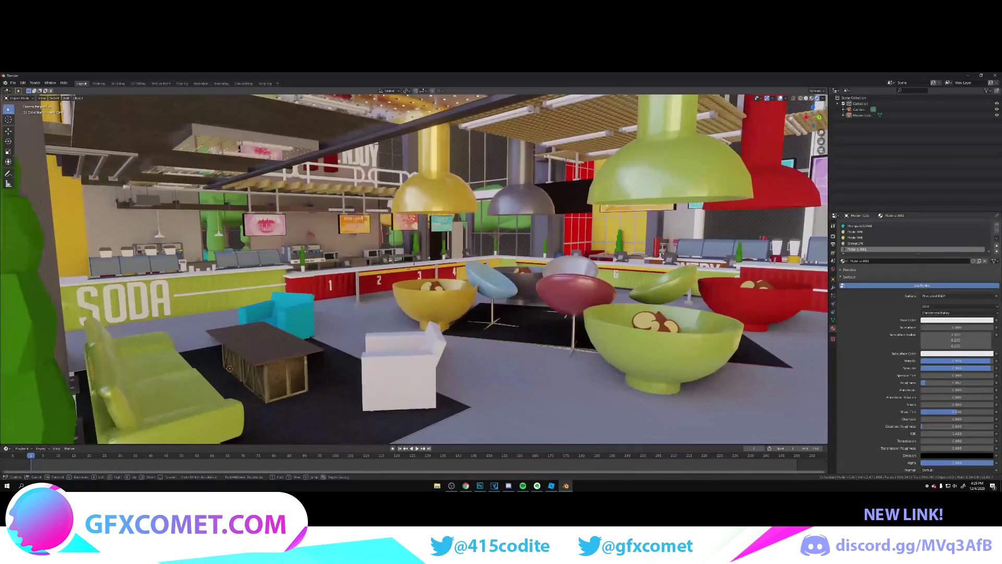
pyautogui.click(414, 271)
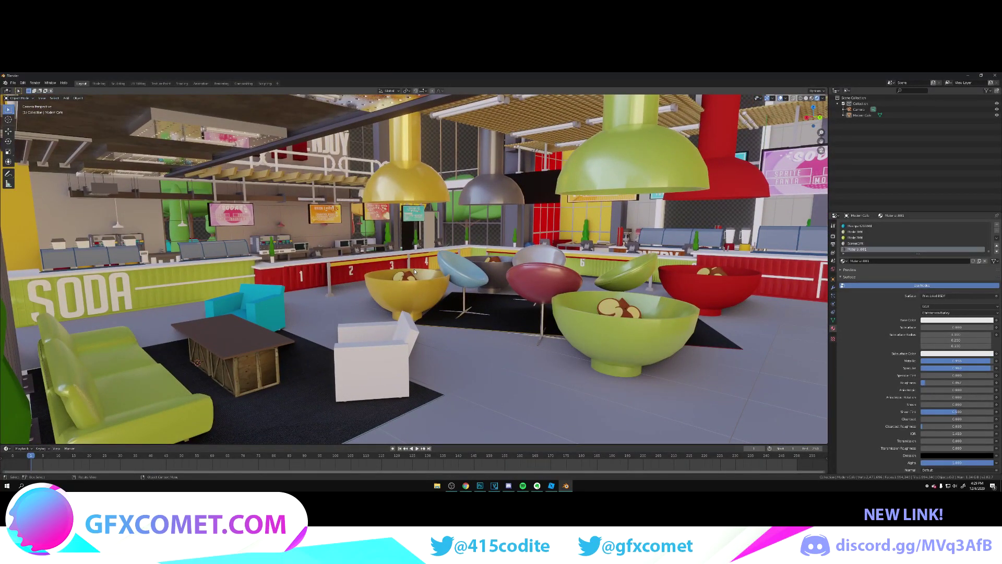